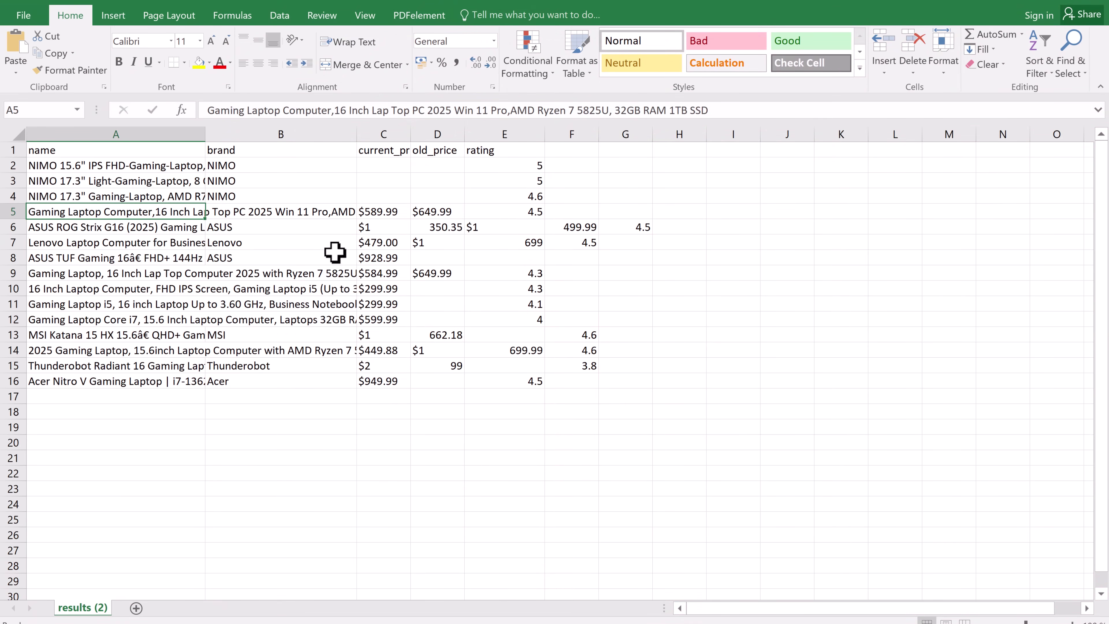
Review the laptop results in cells B9, E9, E16 and B16, then switch to the BrowserAct homepage.
left_click(223, 275)
left_click(497, 275)
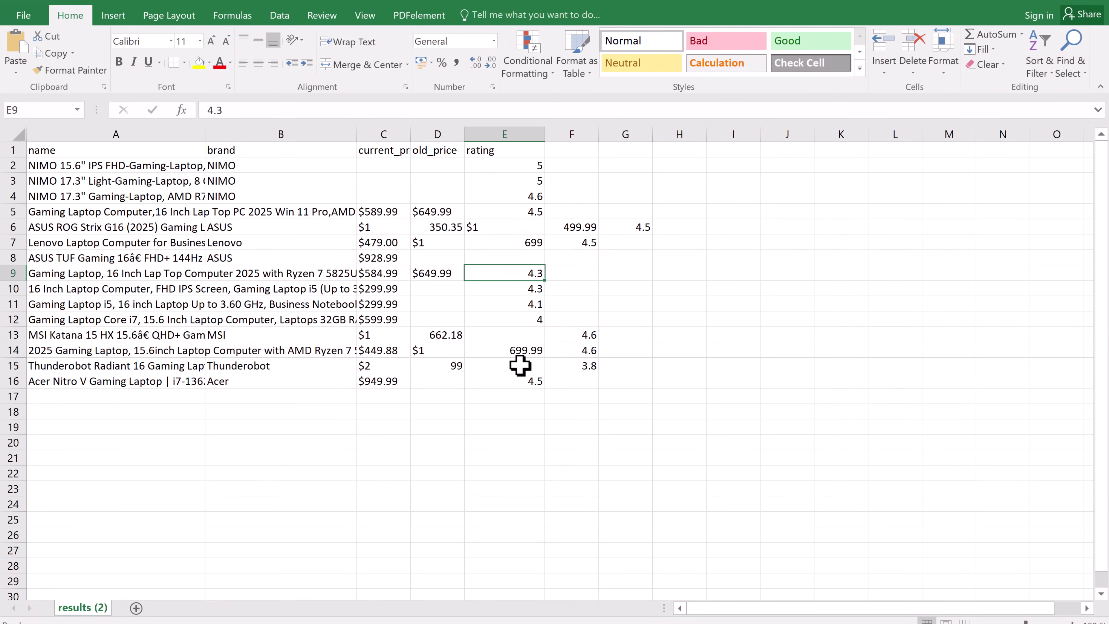
left_click(528, 379)
left_click(230, 377)
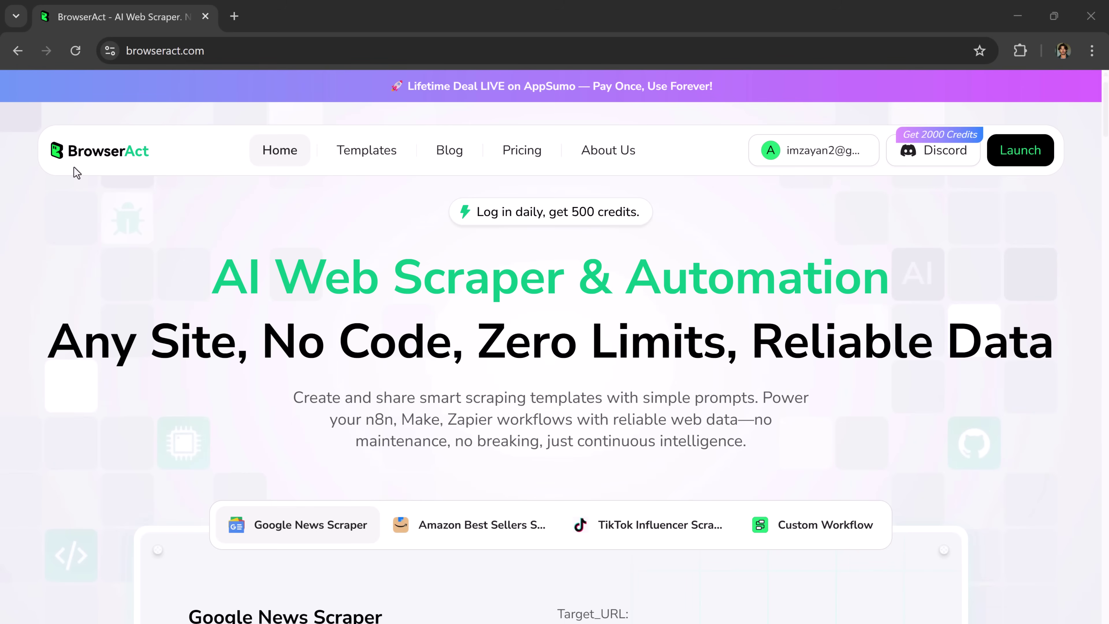
left_click(92, 176)
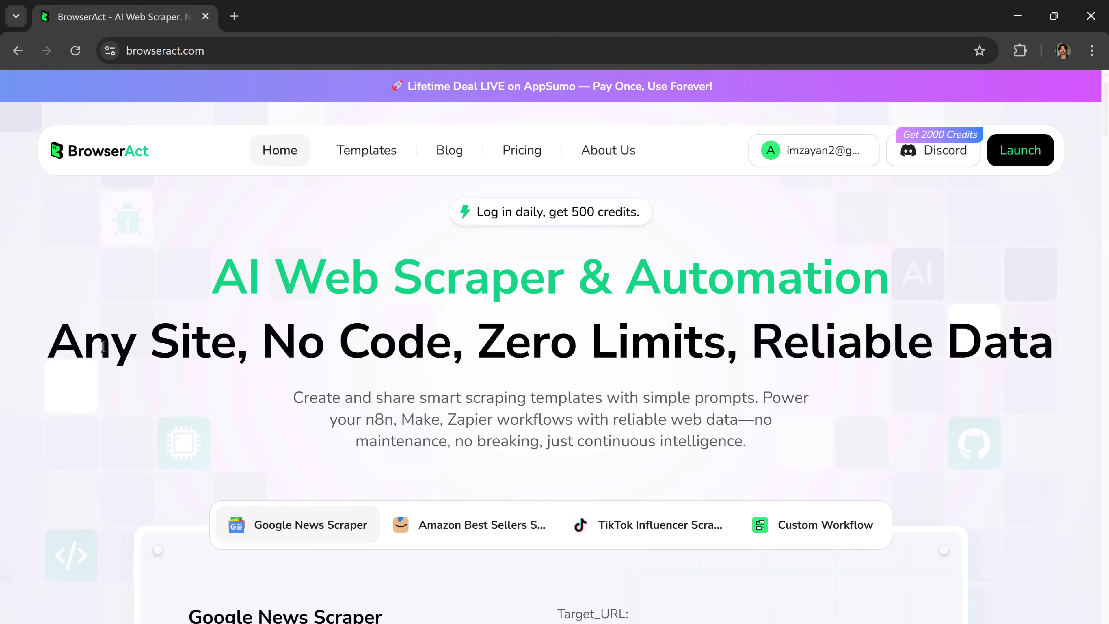
Browse the homepage and preview the Amazon Best Sellers, TikTok Influencer and Custom Workflow template examples.
left_click_drag(65, 344, 1050, 368)
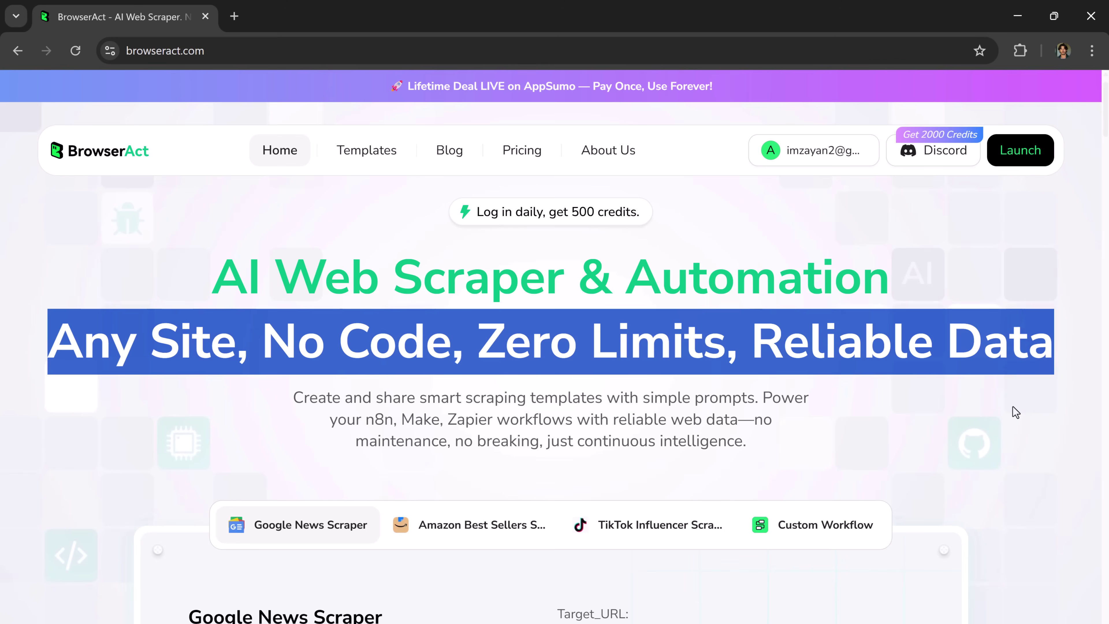
left_click(1015, 413)
scroll(599, 432, "down", 6)
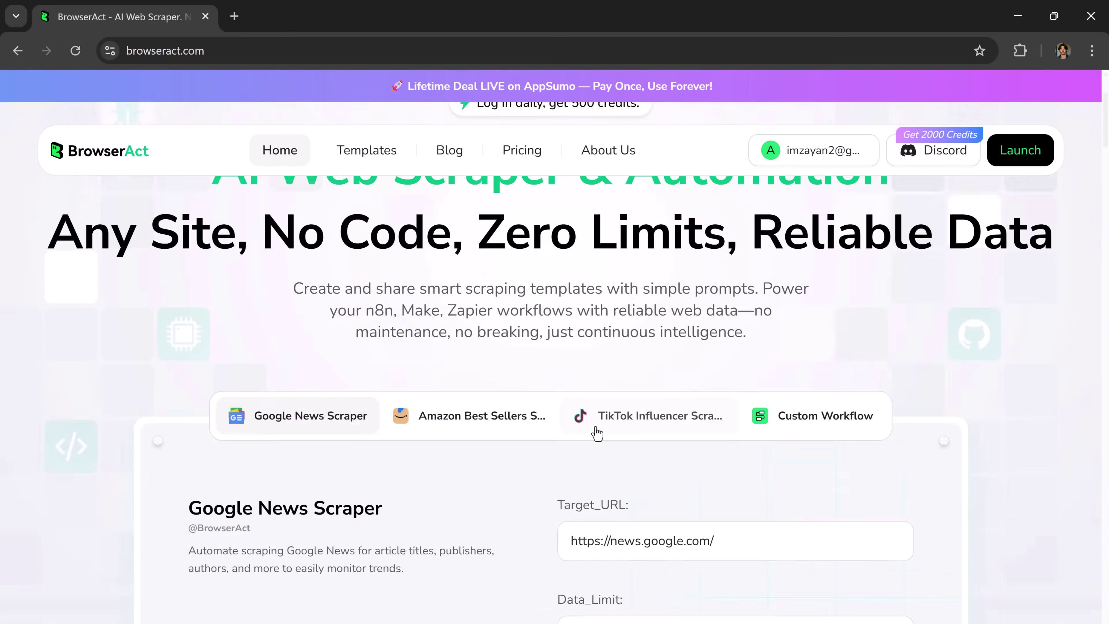
scroll(412, 397, "up", 2)
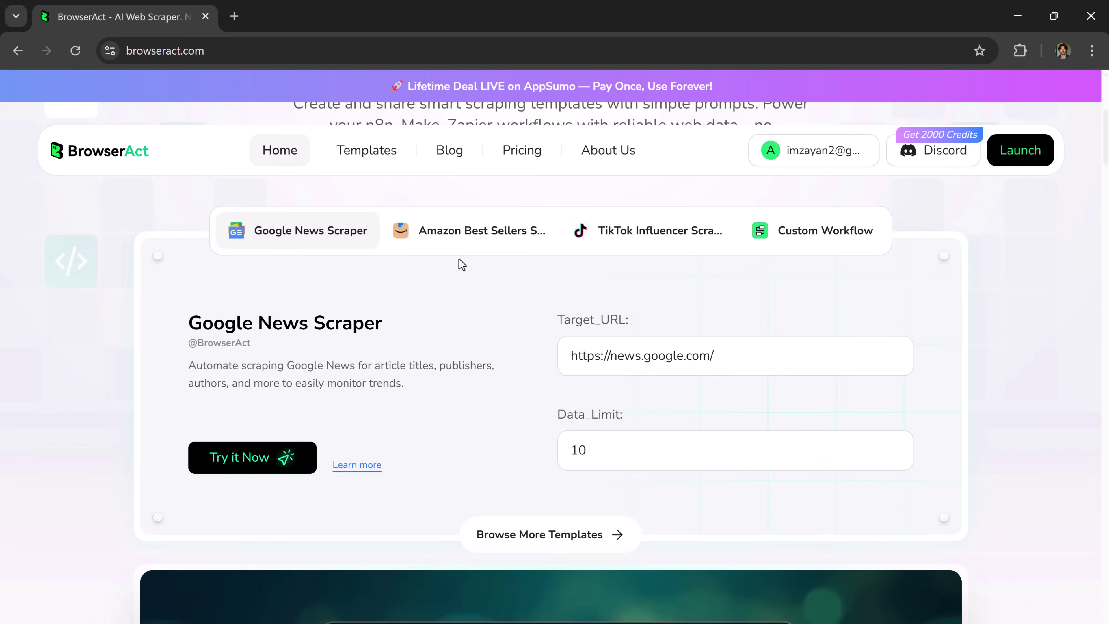
left_click(465, 244)
left_click(660, 243)
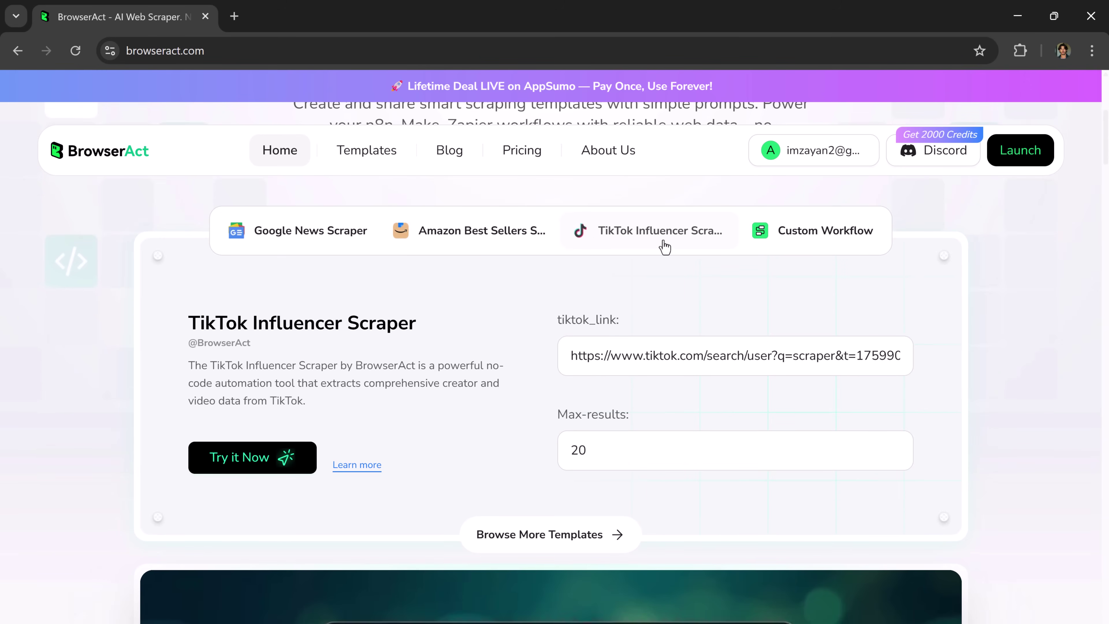
left_click(801, 249)
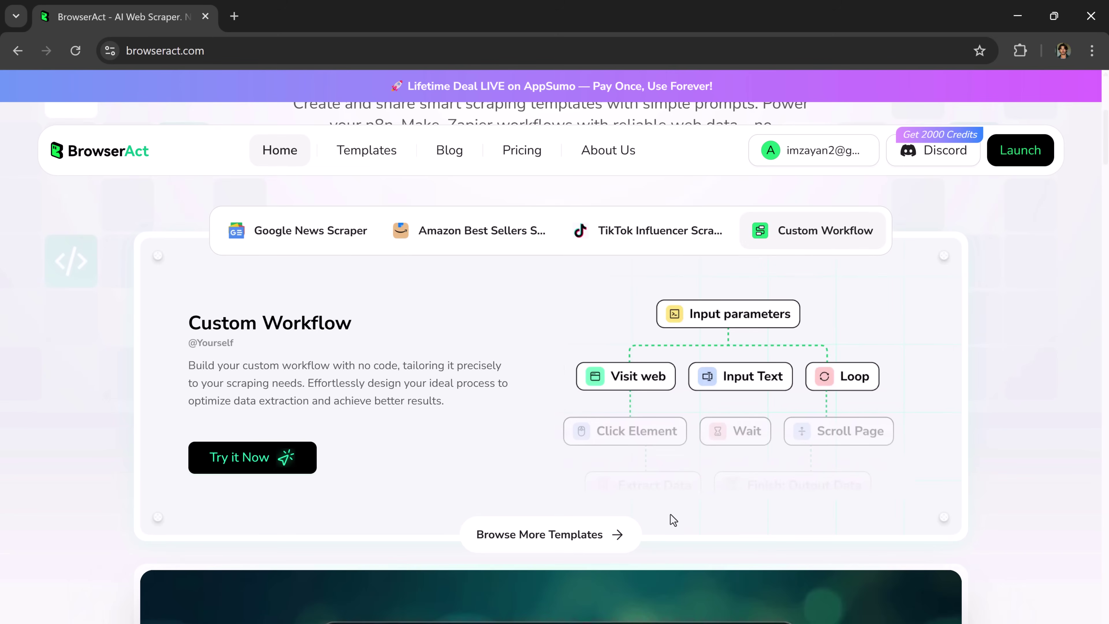
Scroll the homepage, then launch the signed-in BrowserAct dashboard in a new tab.
scroll(754, 416, "down", 12)
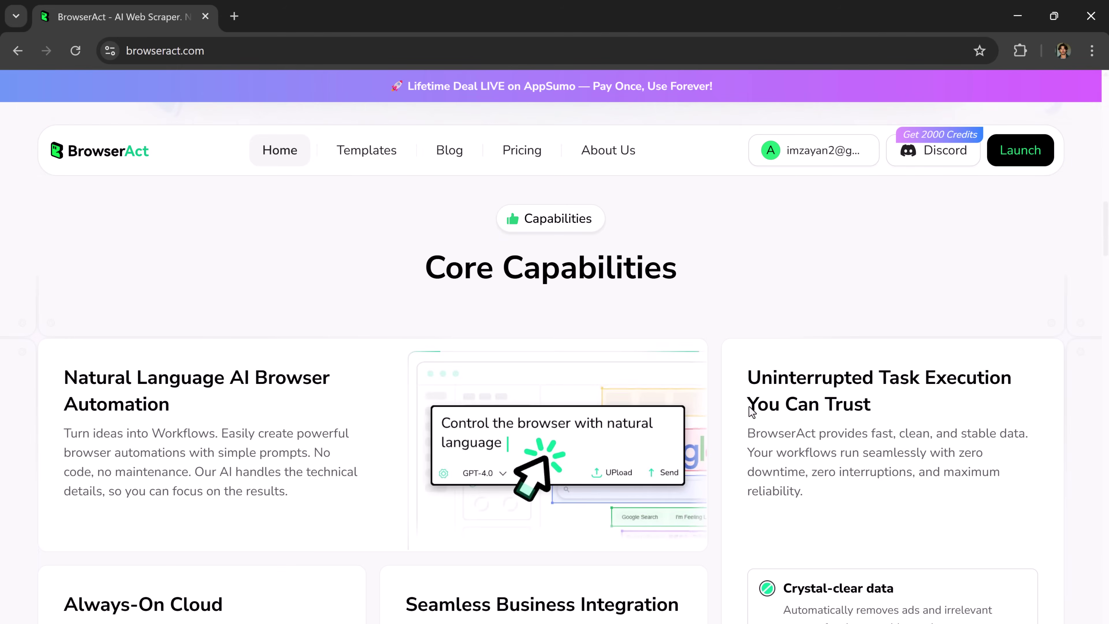
scroll(752, 412, "down", 15)
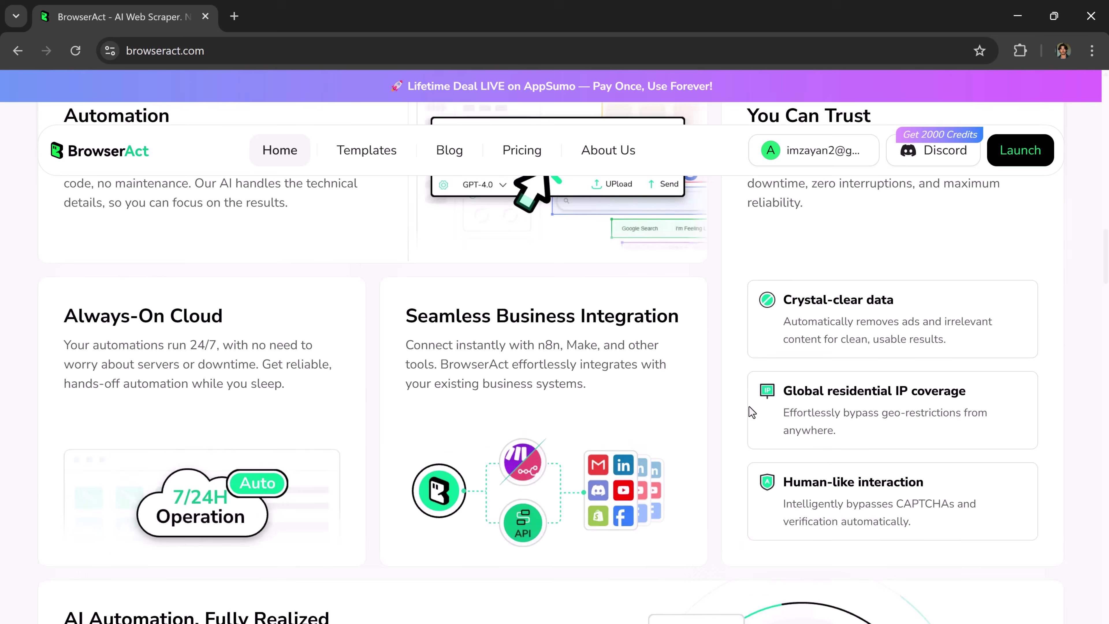
scroll(747, 408, "up", 20)
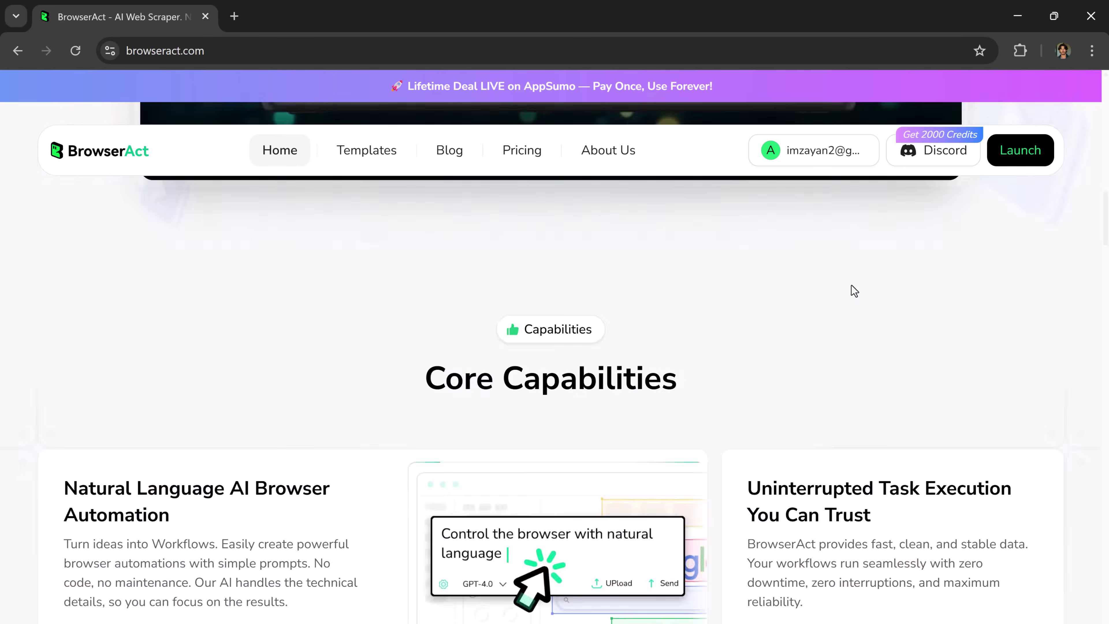
left_click(1037, 157)
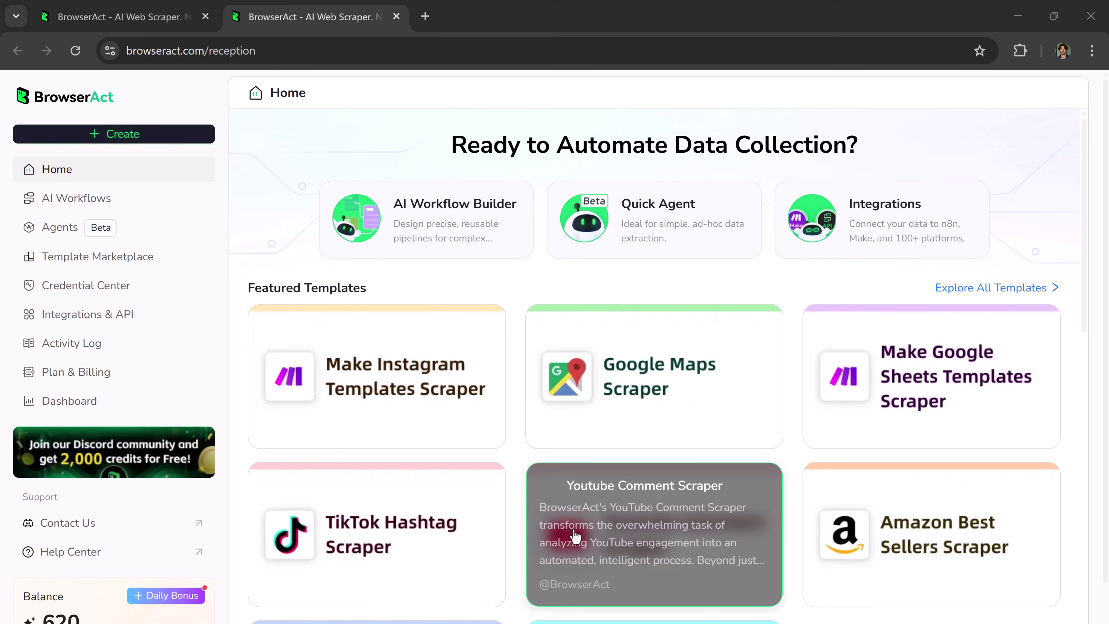
Open the Template Marketplace, scroll its templates, and reveal the + Create menu options.
scroll(843, 599, "down", 2)
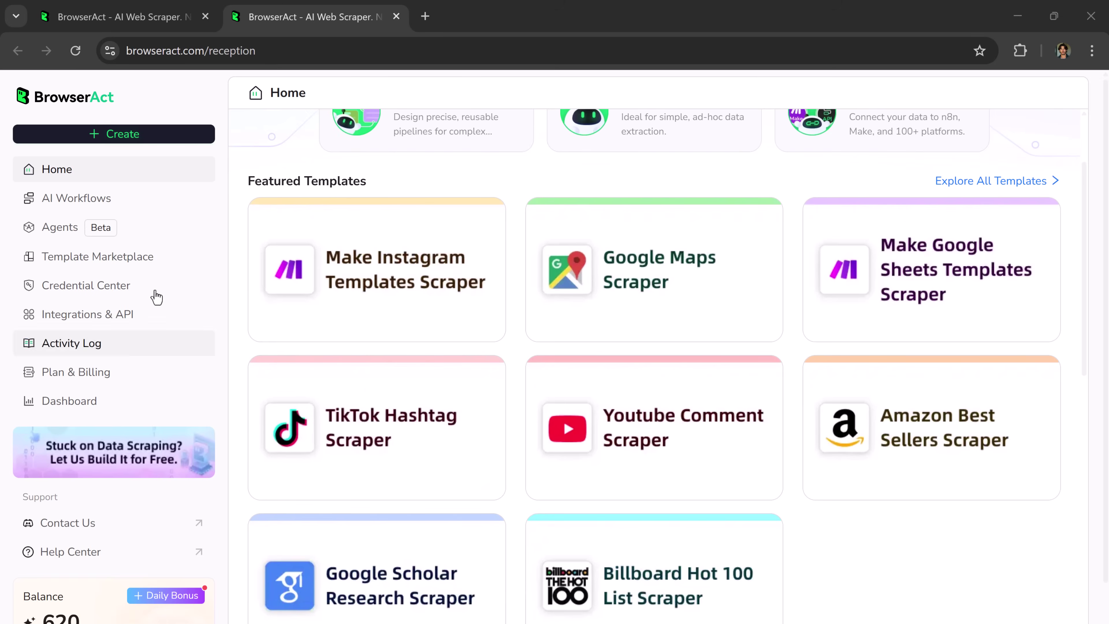
left_click(150, 270)
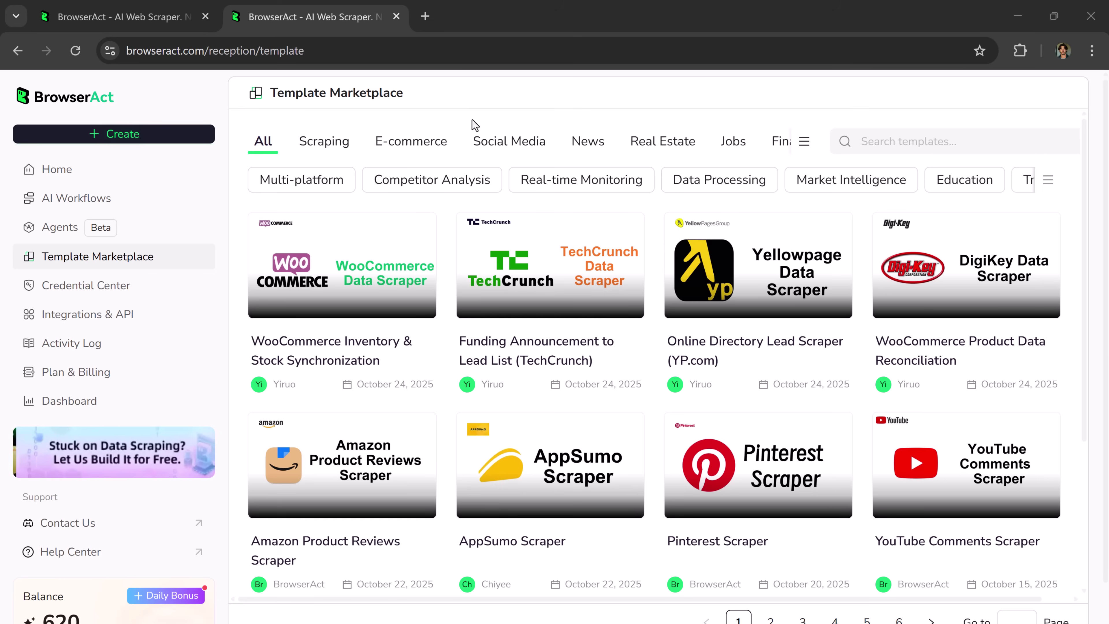
scroll(900, 437, "down", 3)
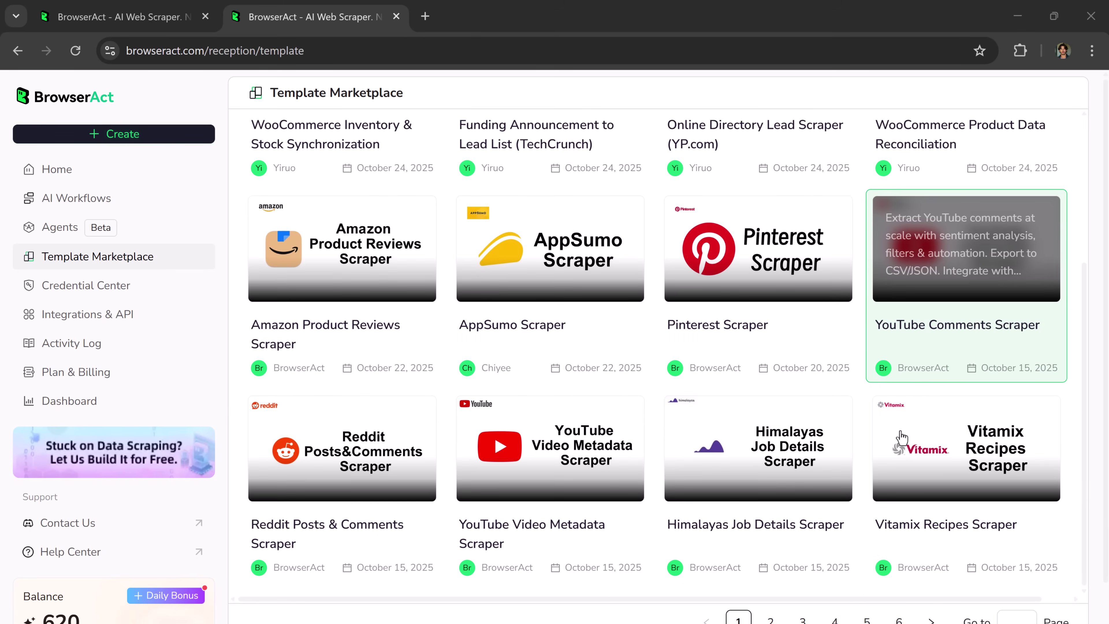
scroll(899, 436, "up", 3)
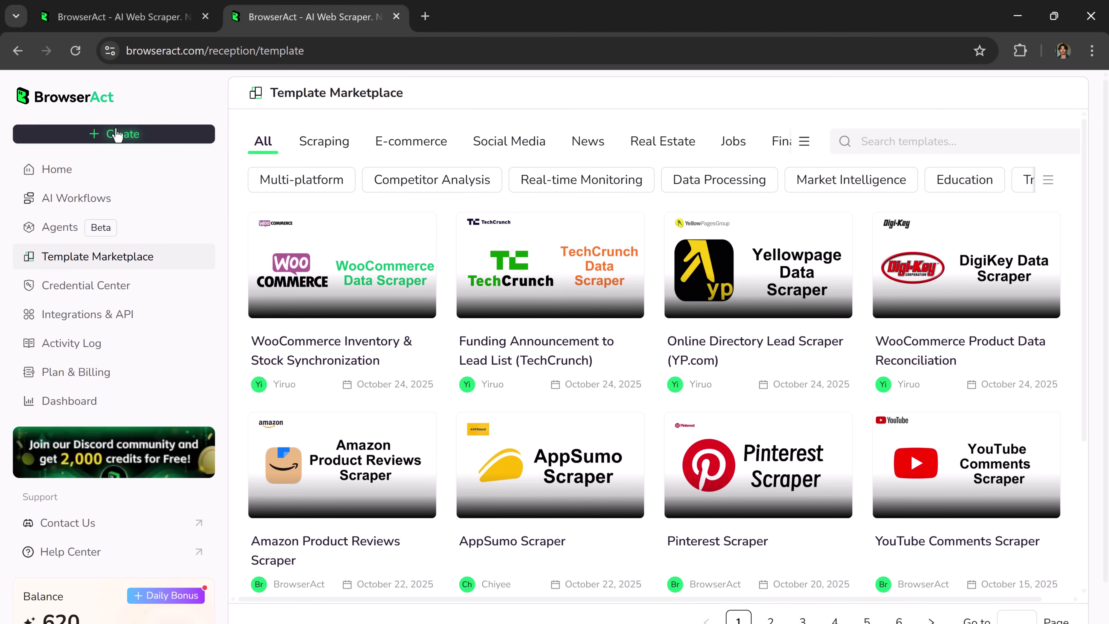
left_click(116, 134)
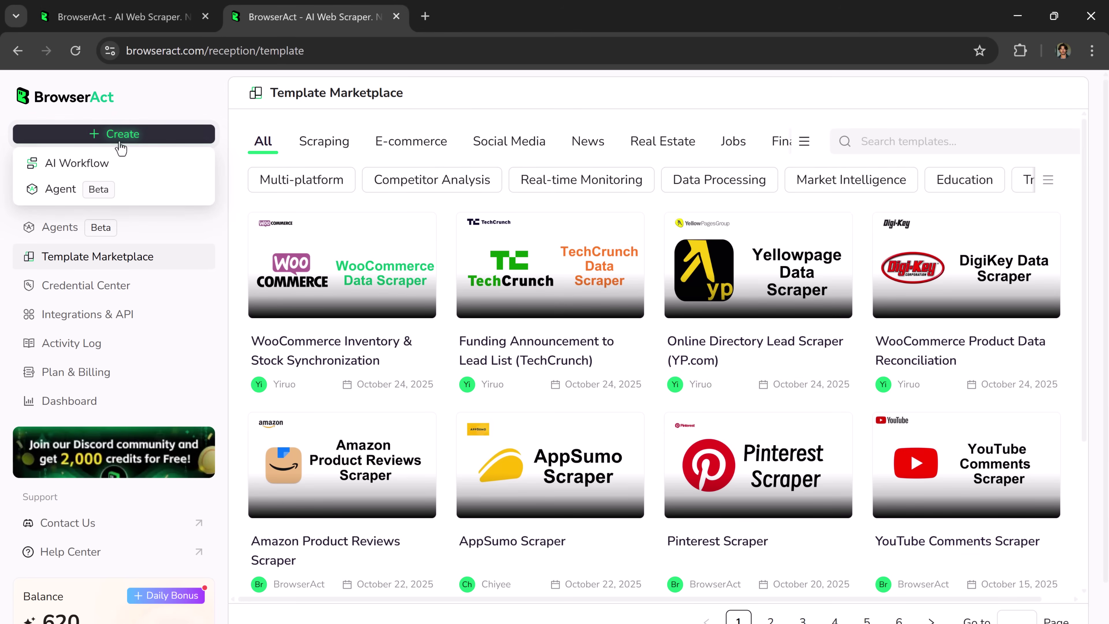
Create a new agent named 'Amazon Product Scraper' from the Create menu.
left_click(143, 195)
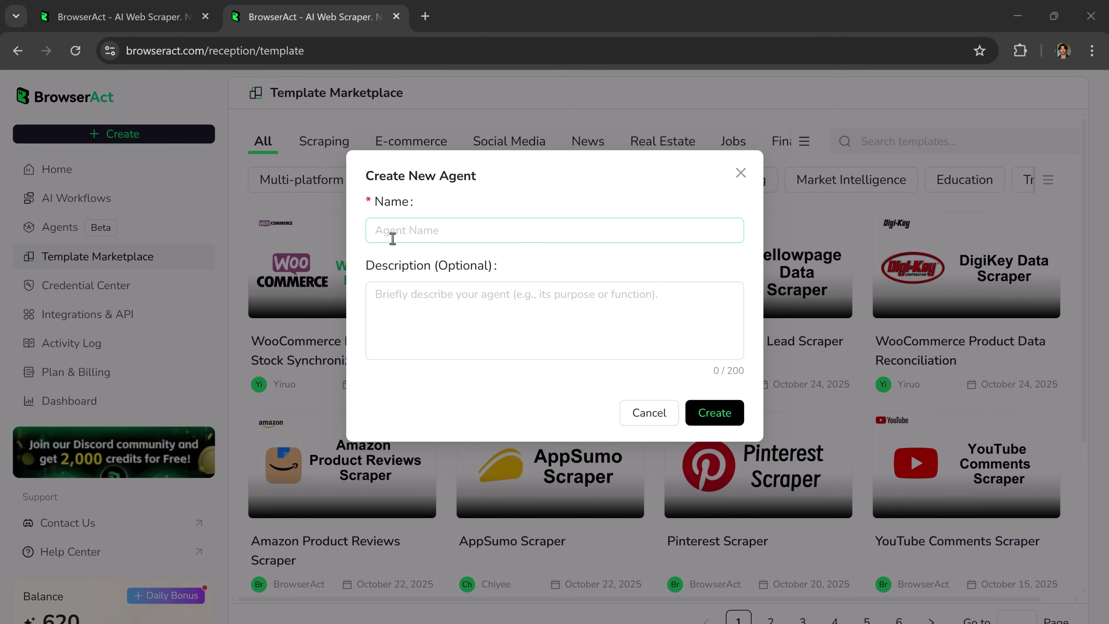
type("Amazo")
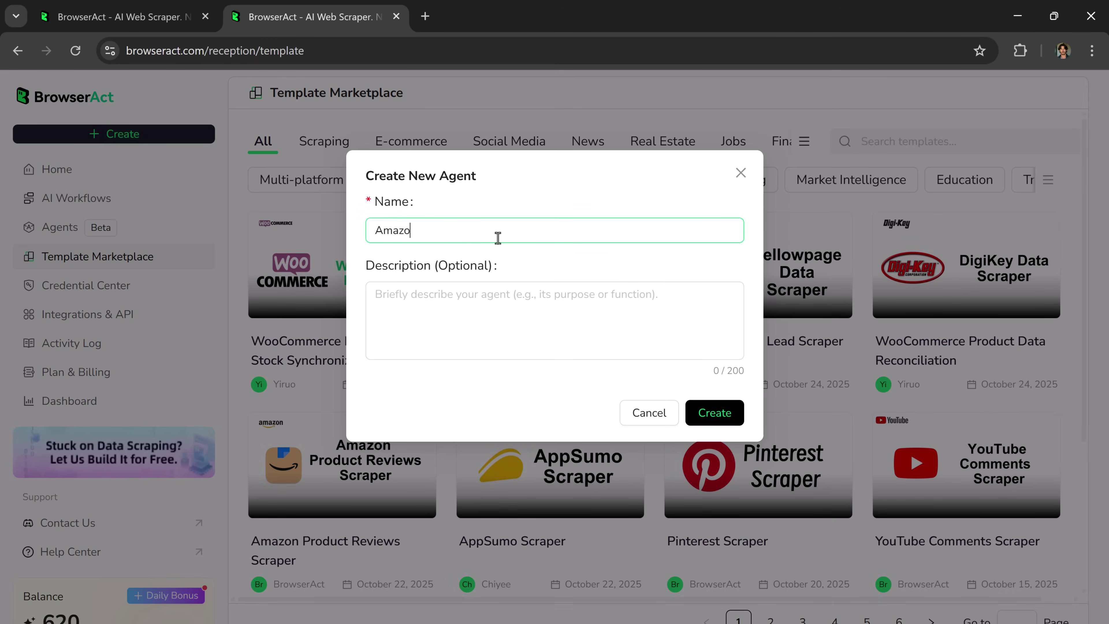
type("n Produc")
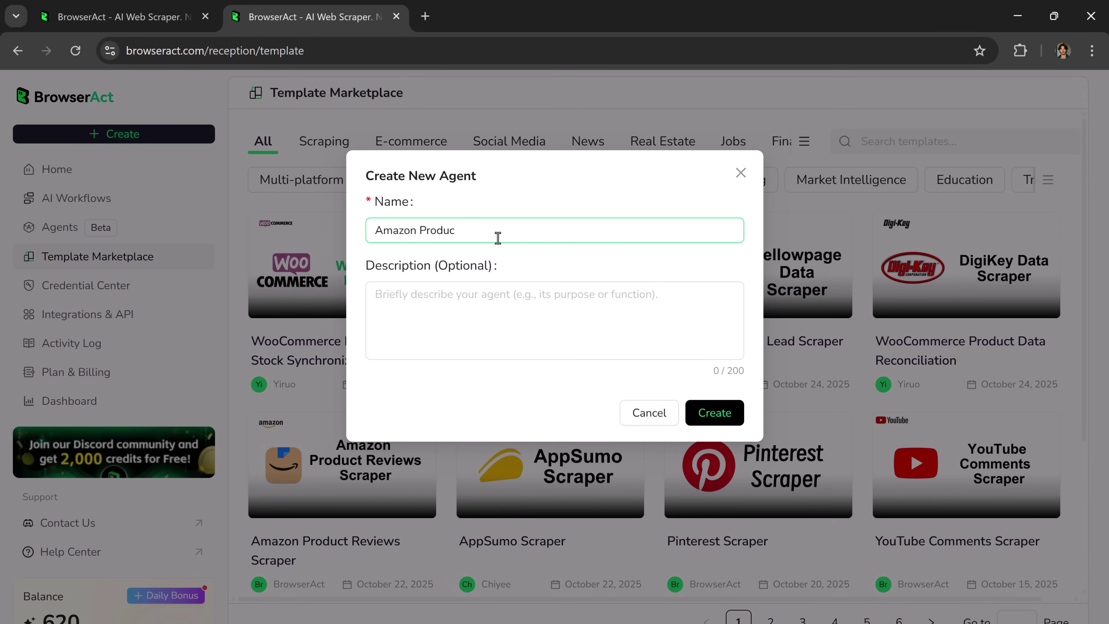
type("t Scraper")
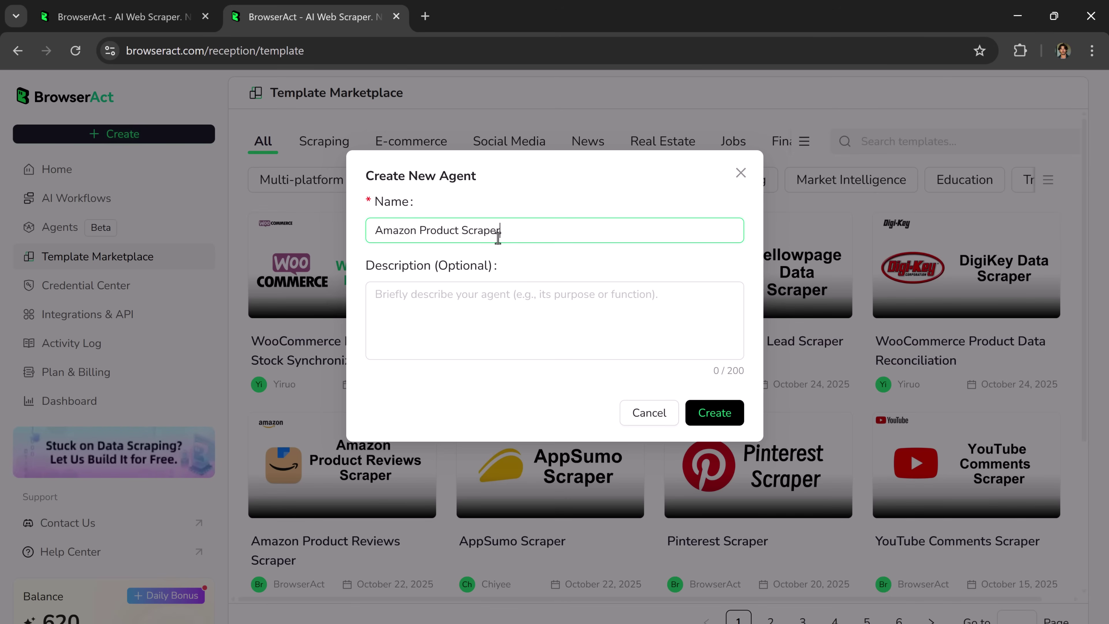
left_click(710, 420)
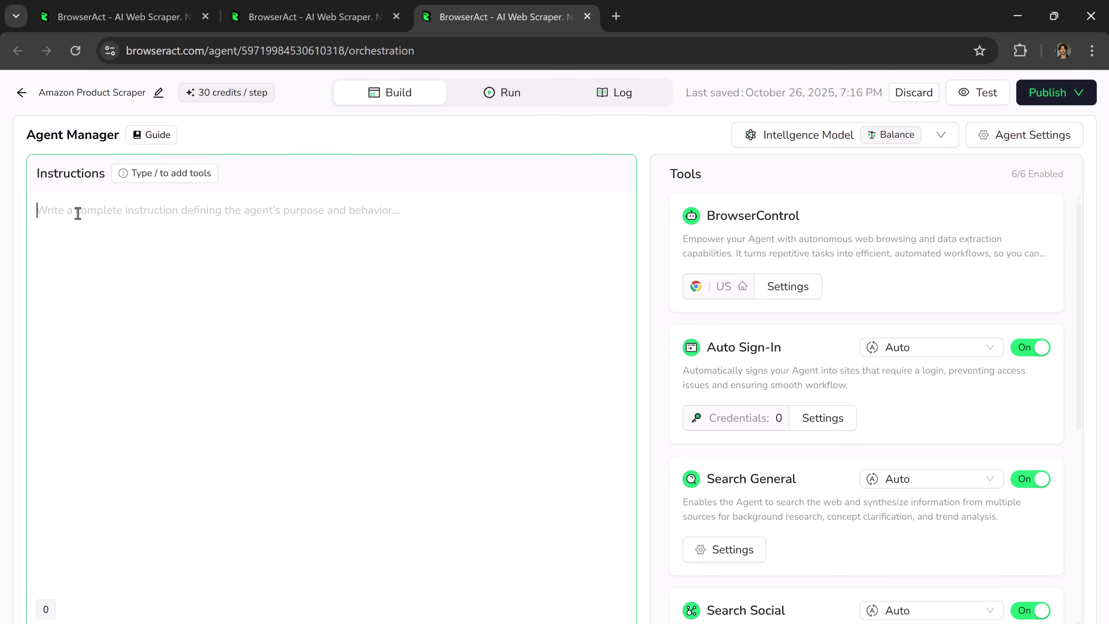
Enter the instruction 'Use BrowserControl to open the Amazon website' and review the Intelligence Model options.
type("Use /")
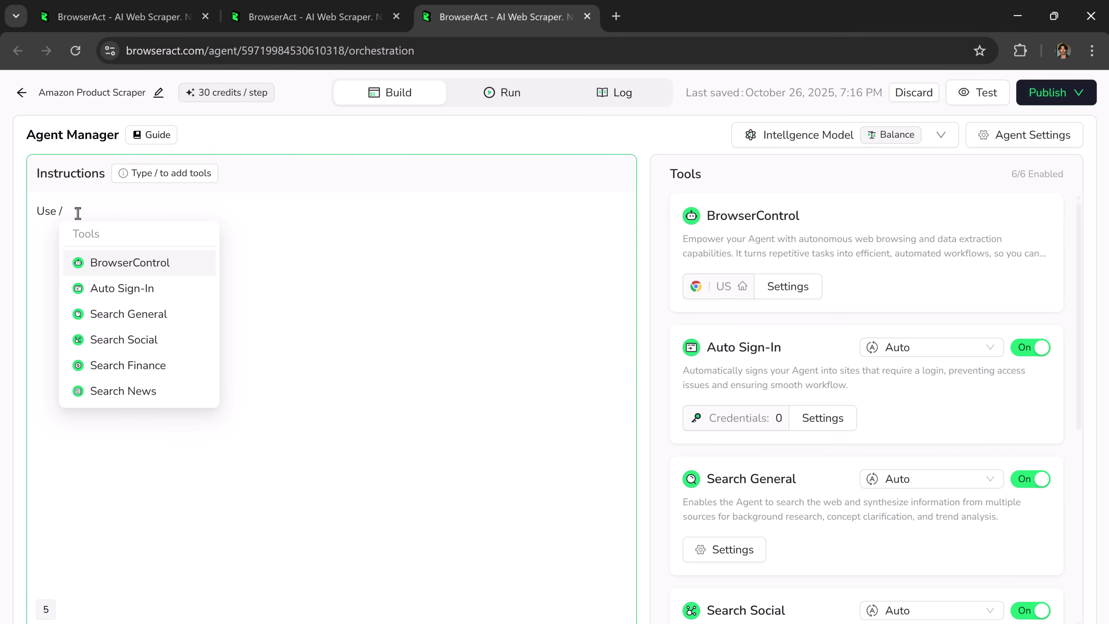
left_click(83, 266)
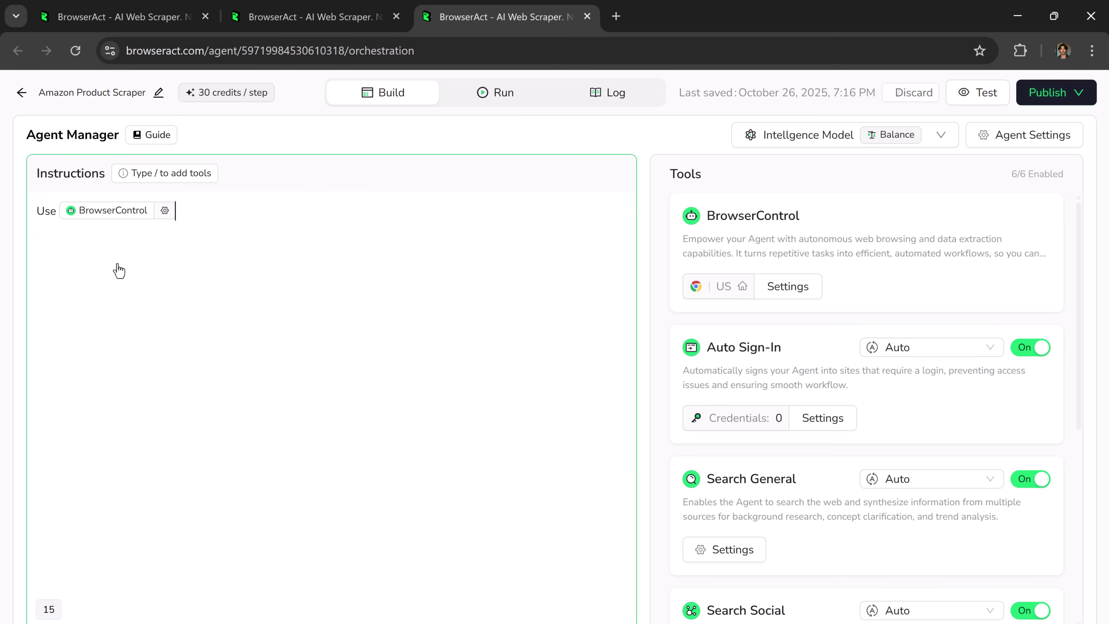
type("to open the Ama")
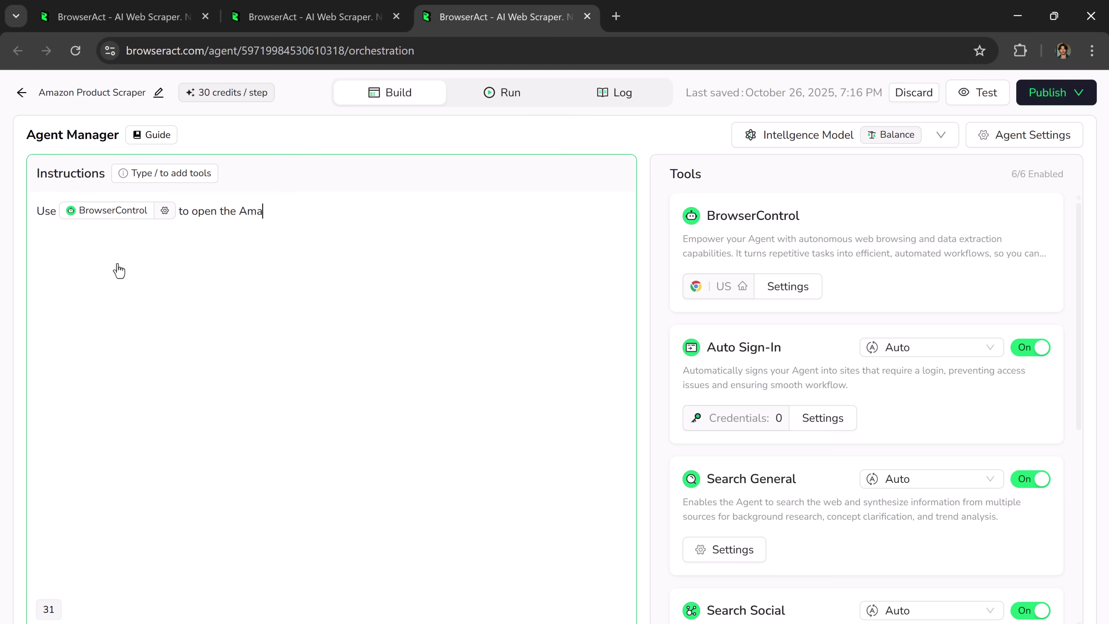
type("zon website.")
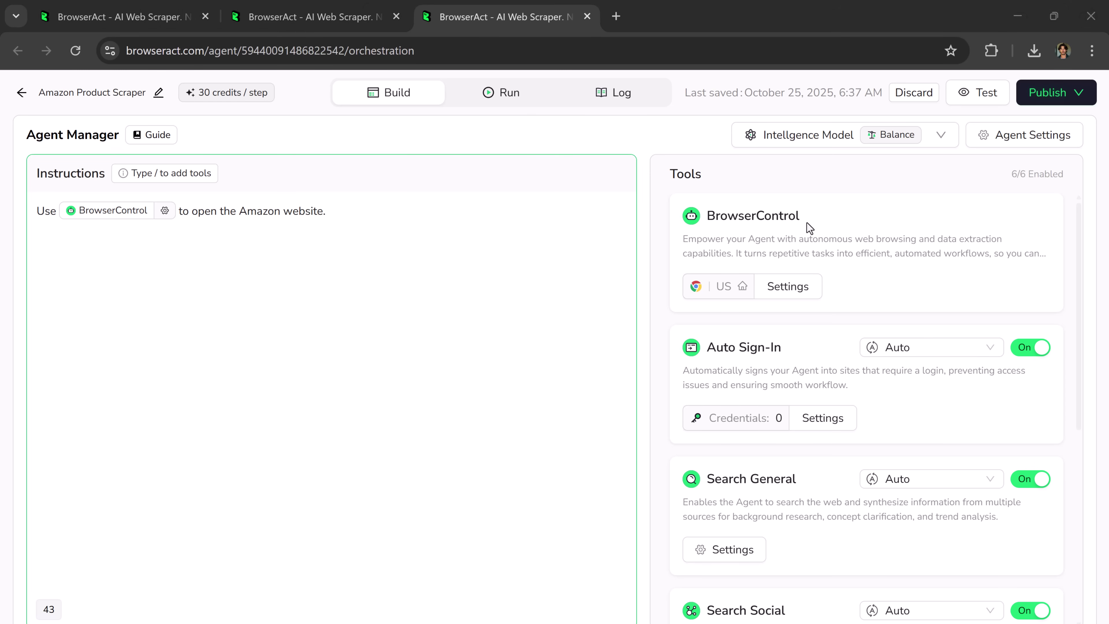
left_click(942, 137)
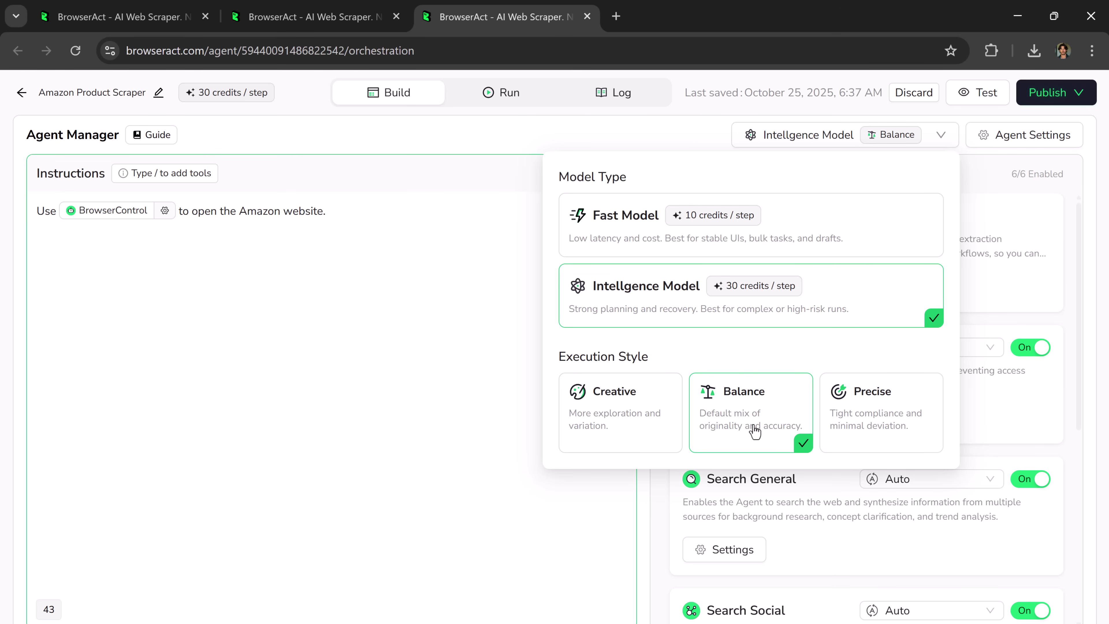
Check the agent's run limit settings, then publish as a new version and run it now.
left_click(1017, 136)
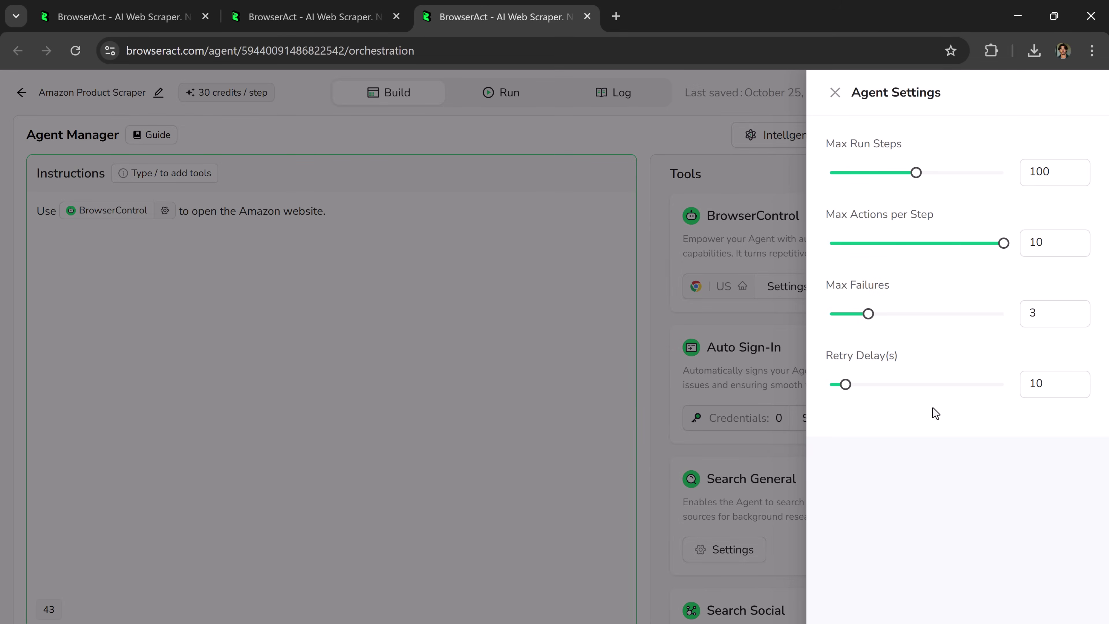
left_click(772, 177)
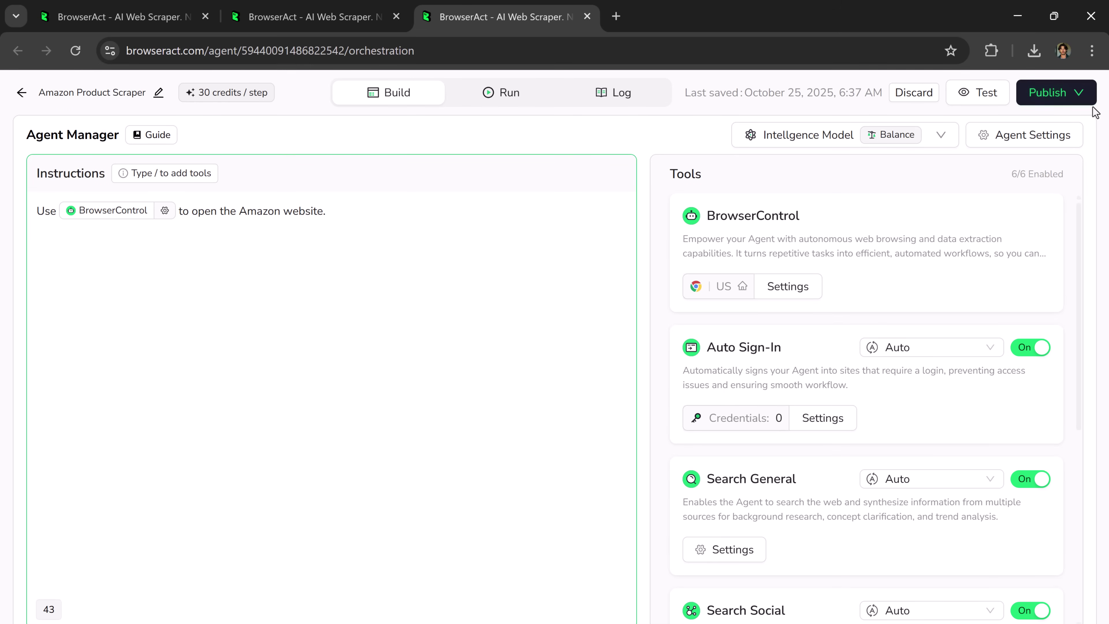
left_click(1074, 93)
left_click(982, 163)
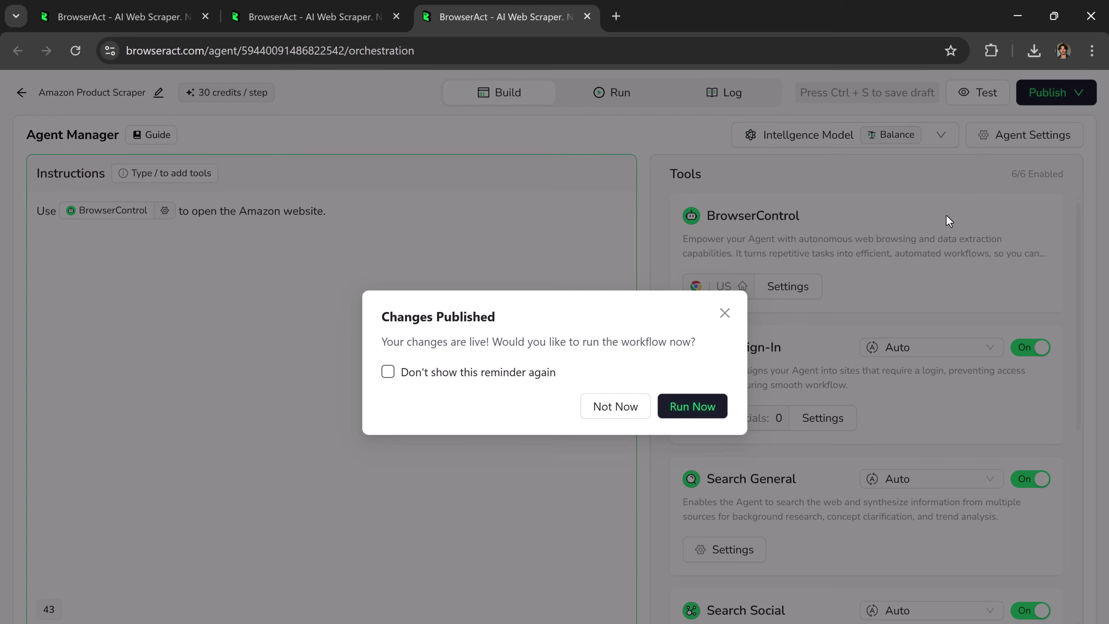
left_click(712, 410)
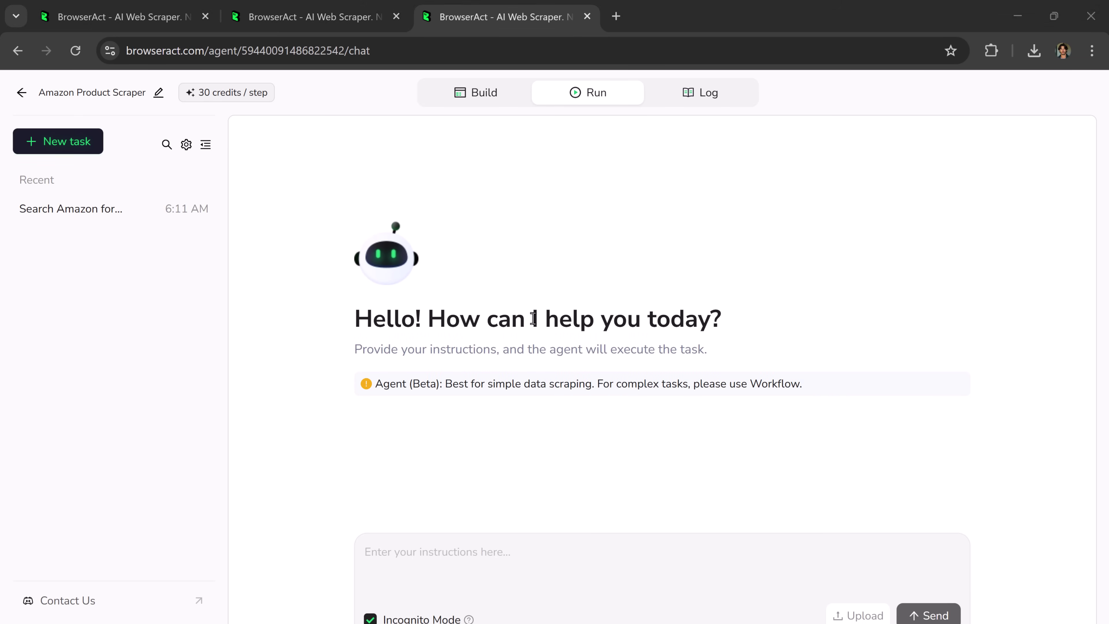
Paste and send the prompt to search Amazon gaming laptops and export the first 15 results to CSV.
left_click(525, 552)
type("Search Amazon for \"gaming laptops\", collect the first 15 results with name, brand, current price, old price (if available), and rating. Export to CSV.")
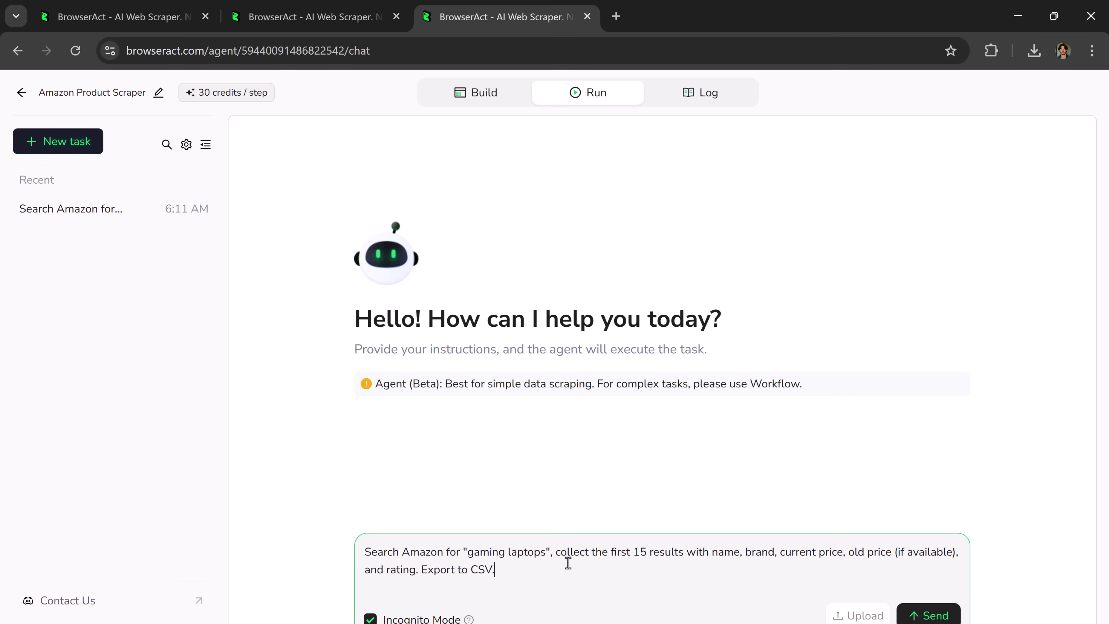
left_click(924, 615)
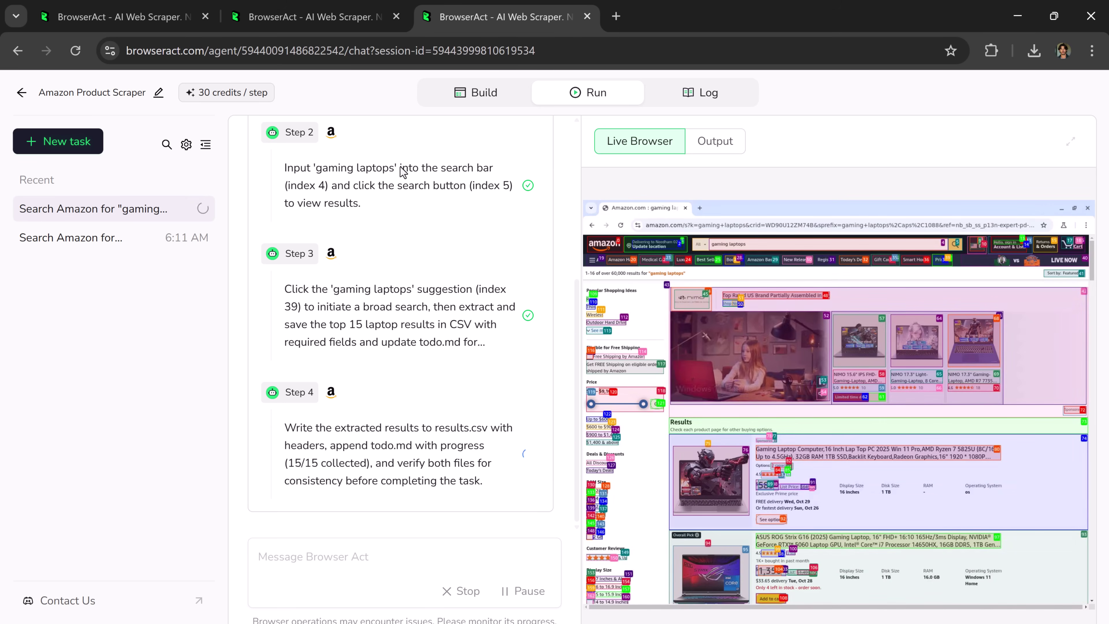
Preview results.csv, scroll through the gaming laptop rows, download the file, and return Home.
left_click(514, 357)
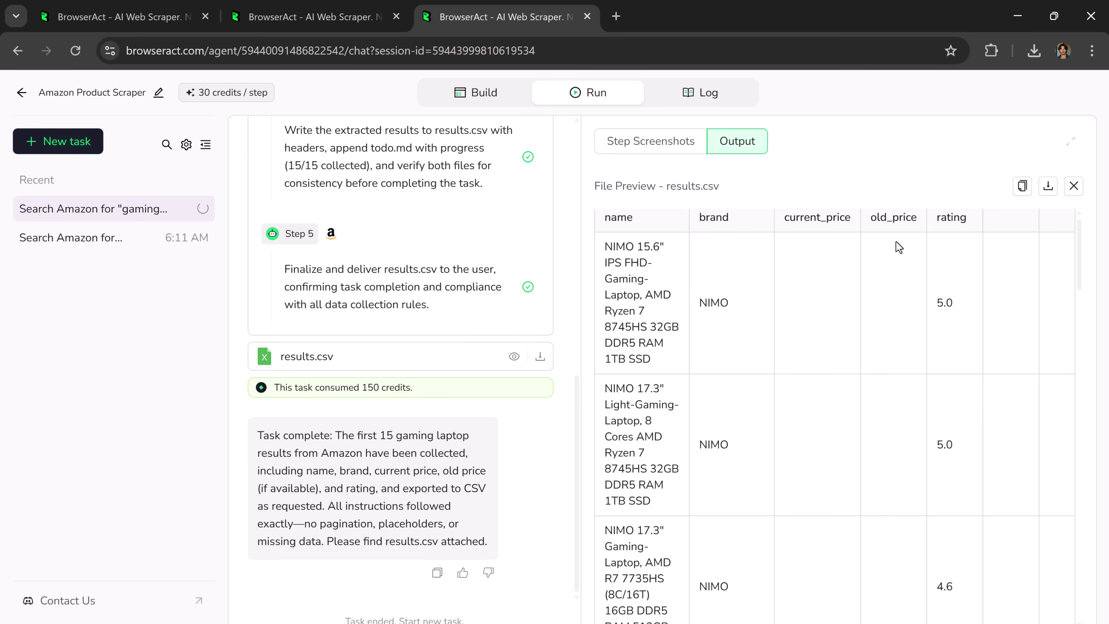
scroll(896, 245, "down", 10)
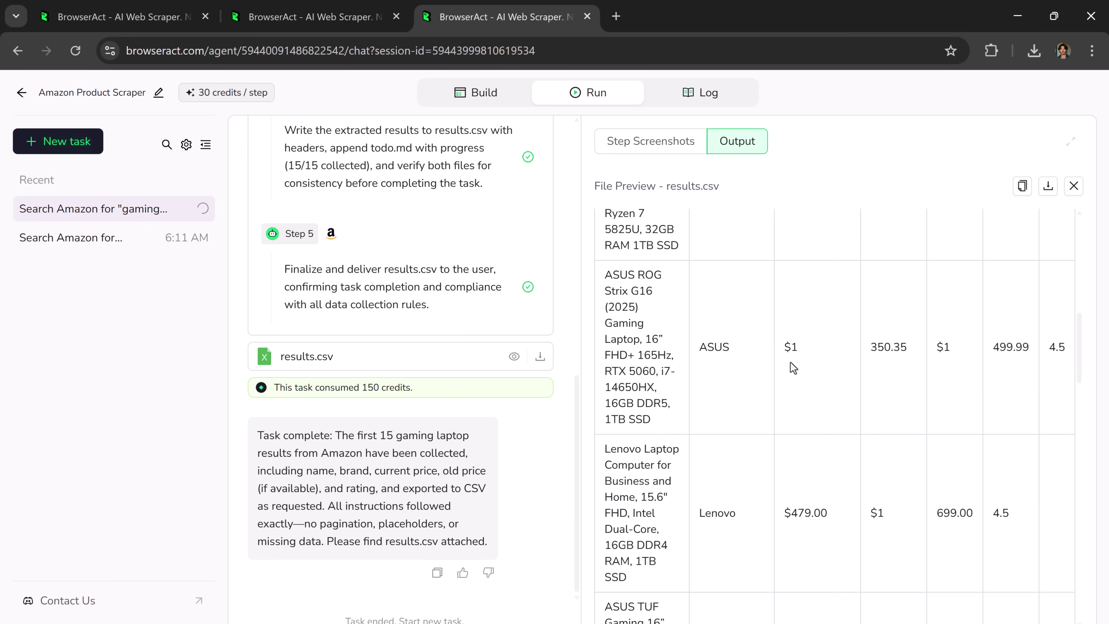
scroll(962, 350, "down", 4)
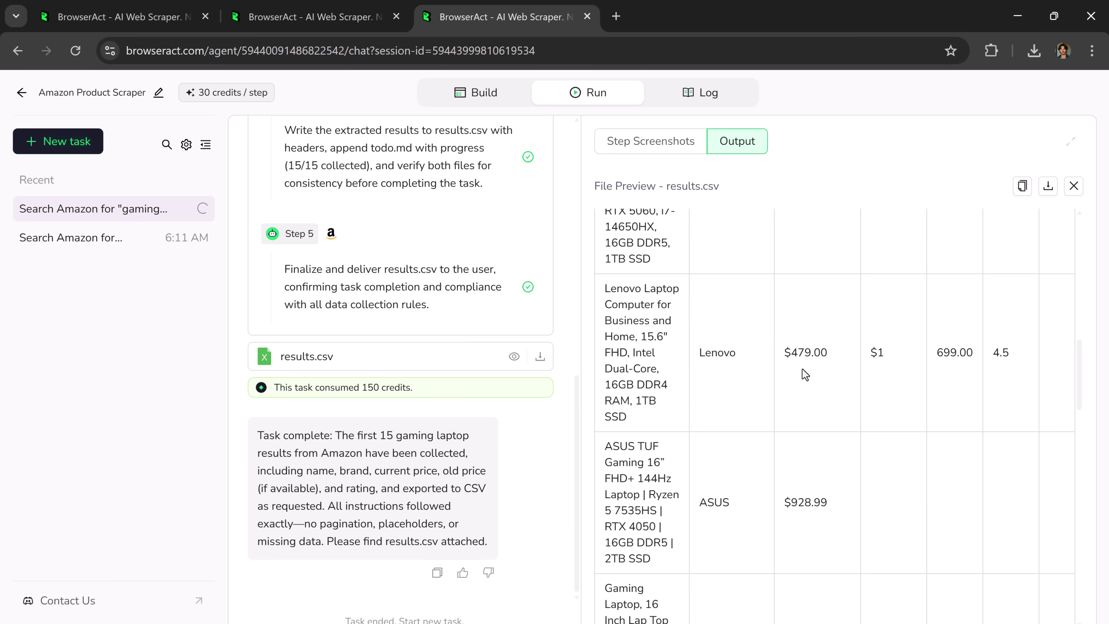
scroll(805, 375, "down", 15)
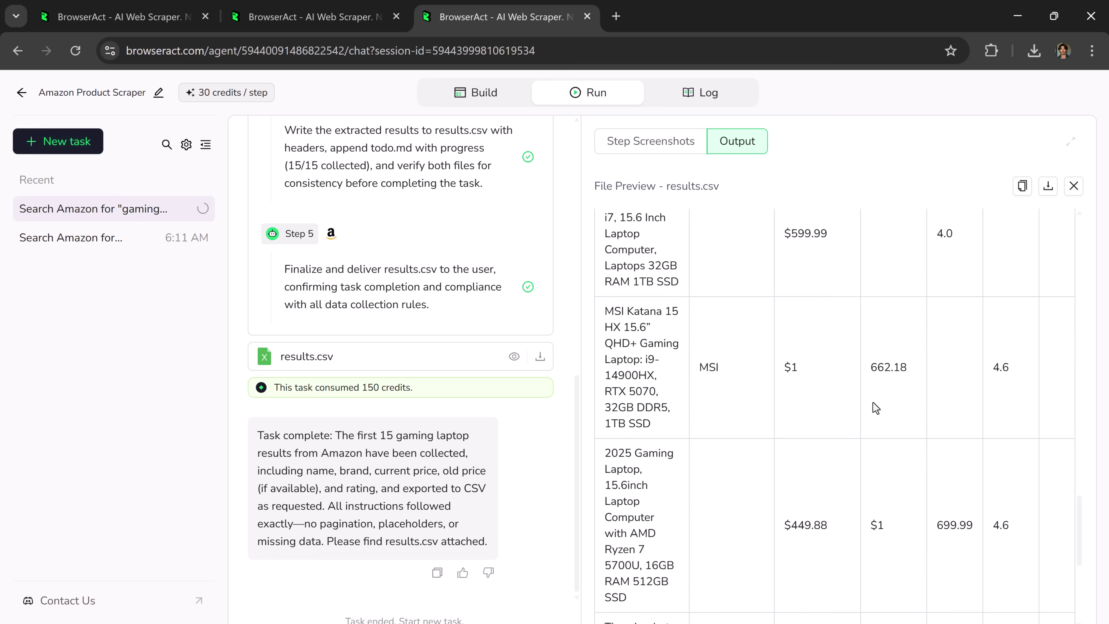
scroll(873, 407, "down", 3)
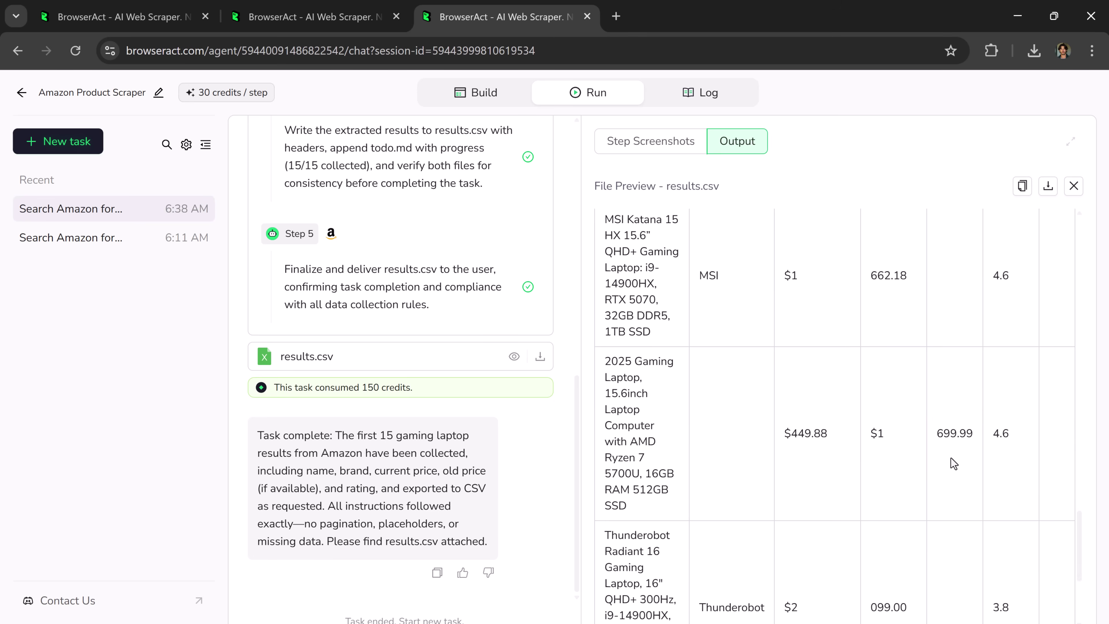
scroll(884, 413, "down", 3)
scroll(867, 403, "down", 8)
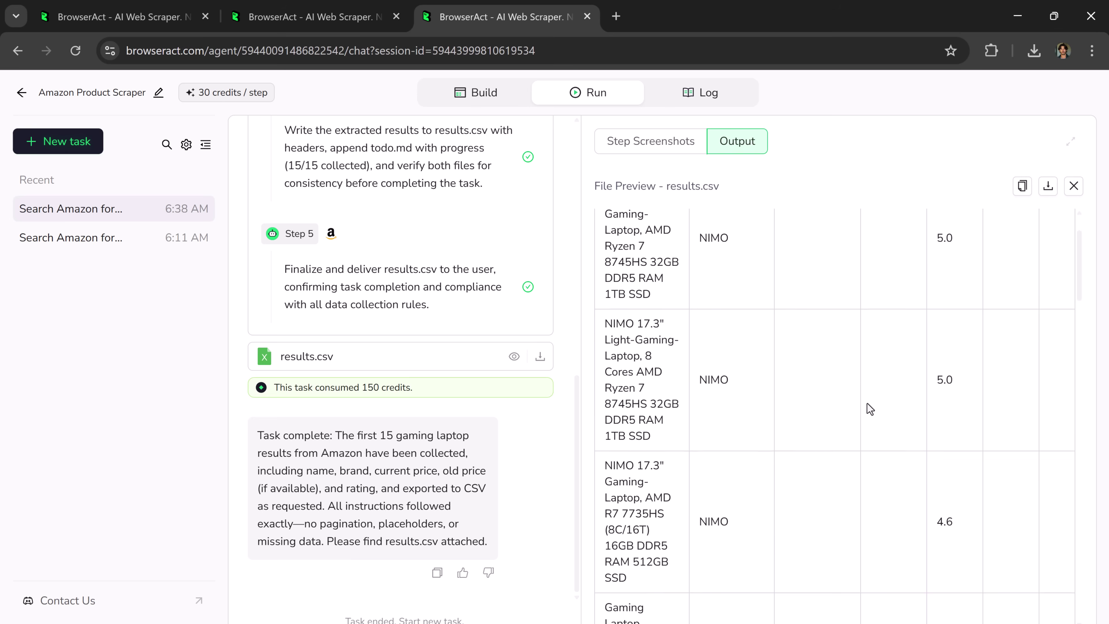
scroll(879, 455, "down", 5)
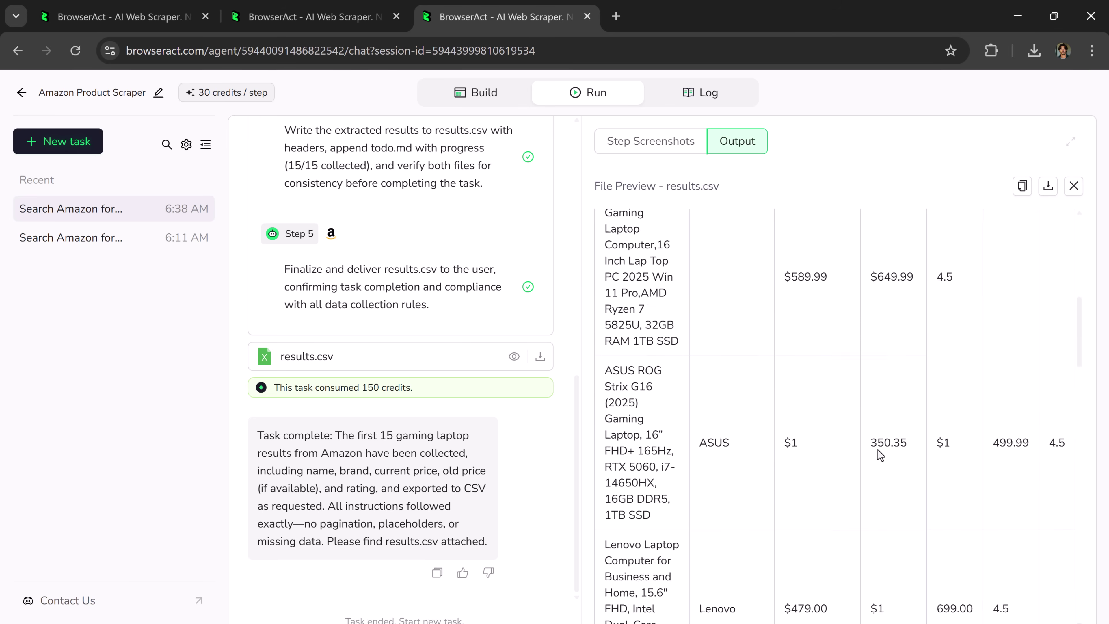
scroll(878, 450, "down", 10)
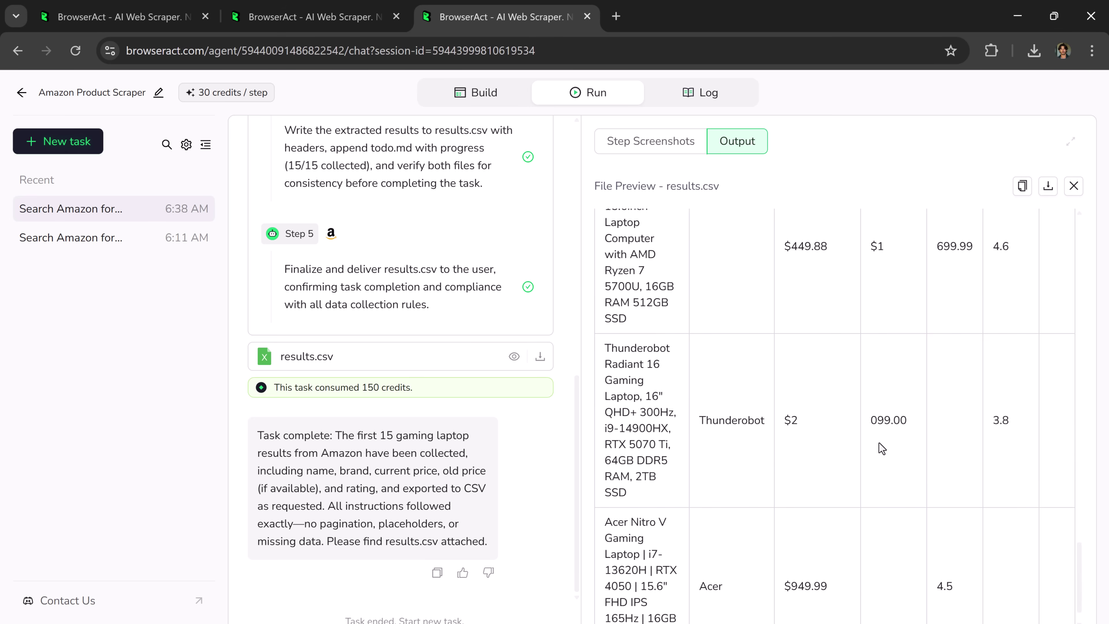
scroll(881, 448, "down", 1)
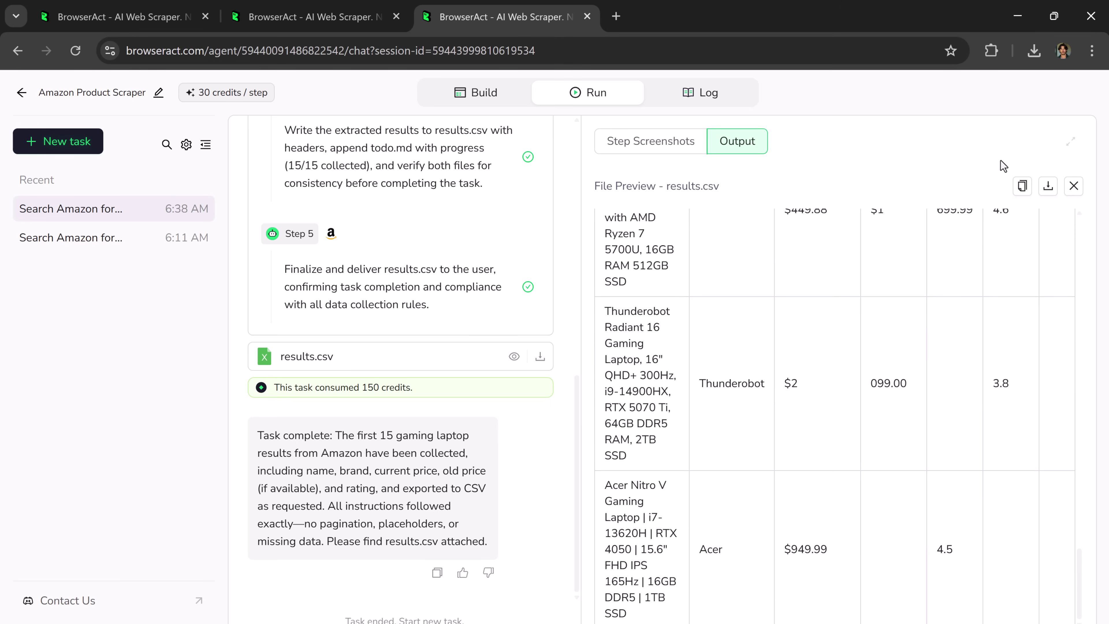
left_click(1048, 186)
left_click(87, 141)
Create an AI Workflow named 'eBay Targeted Product Price Scraper' from the Create menu.
left_click(142, 144)
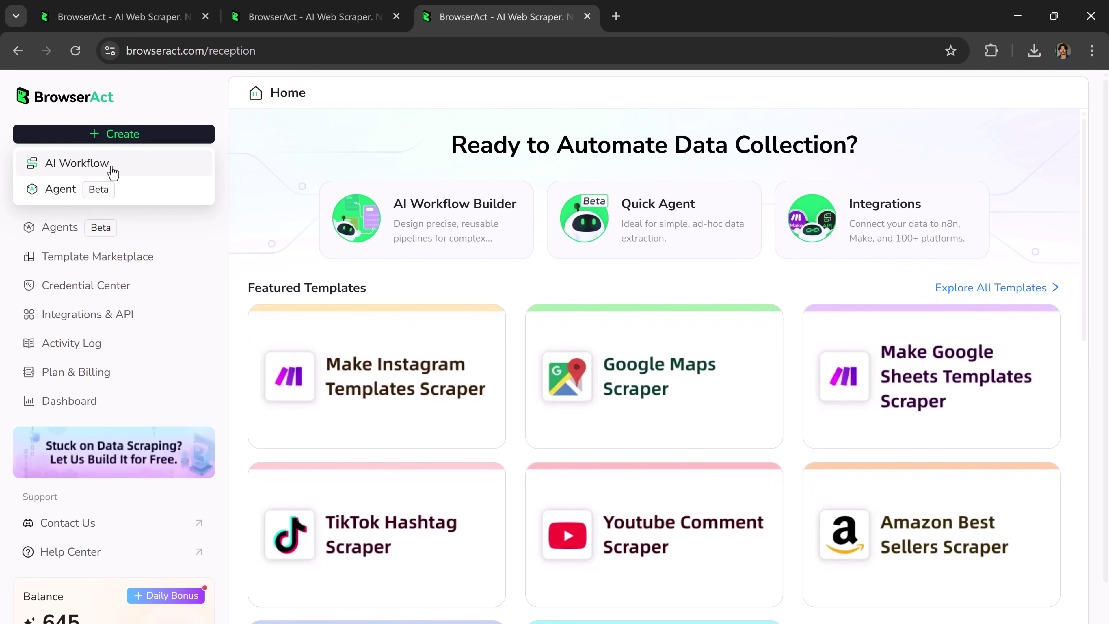
left_click(125, 173)
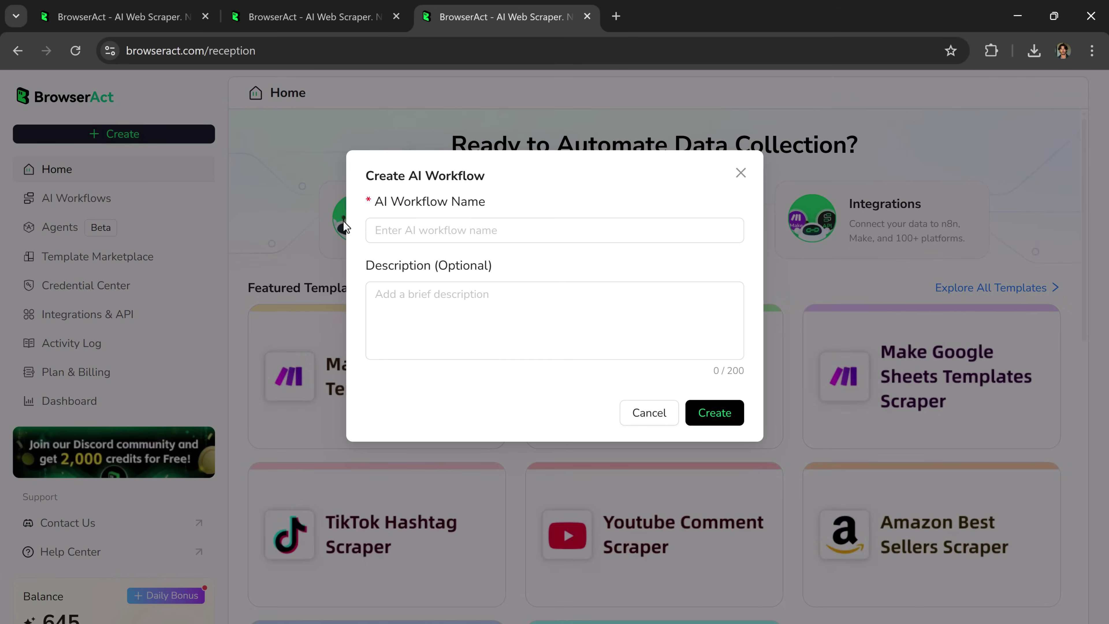
left_click(416, 223)
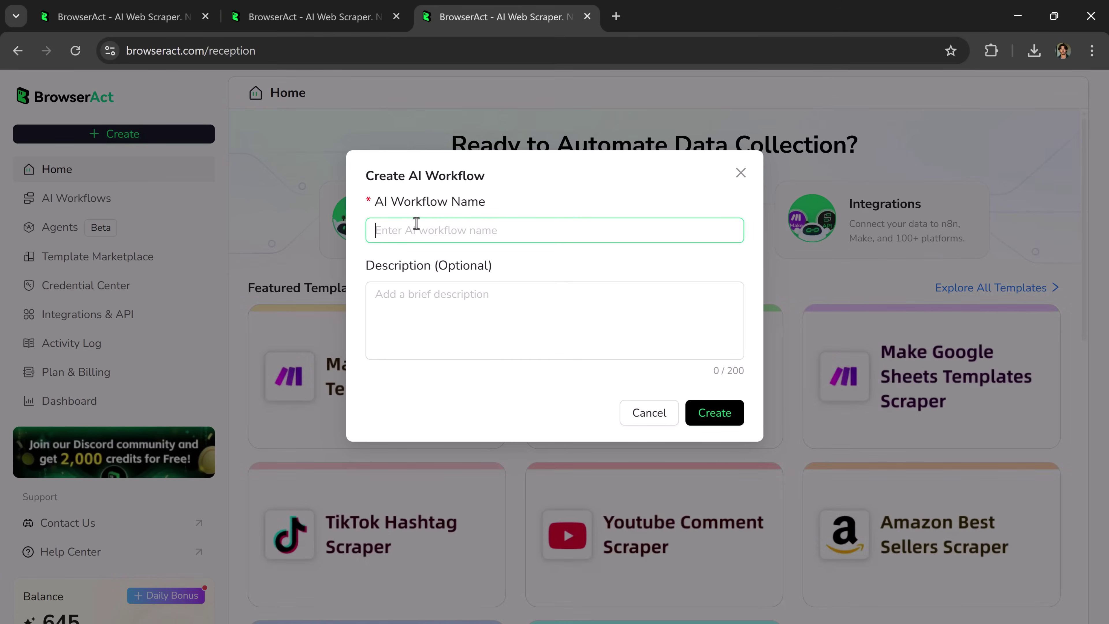
type("eBay Targeted Product Price Scraper")
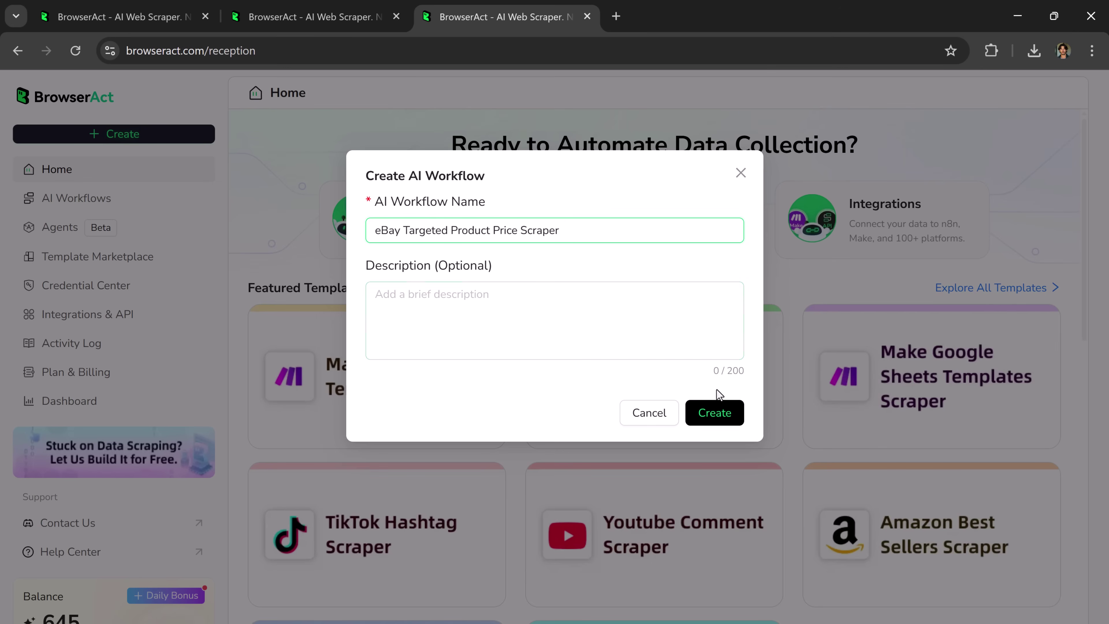
left_click(720, 413)
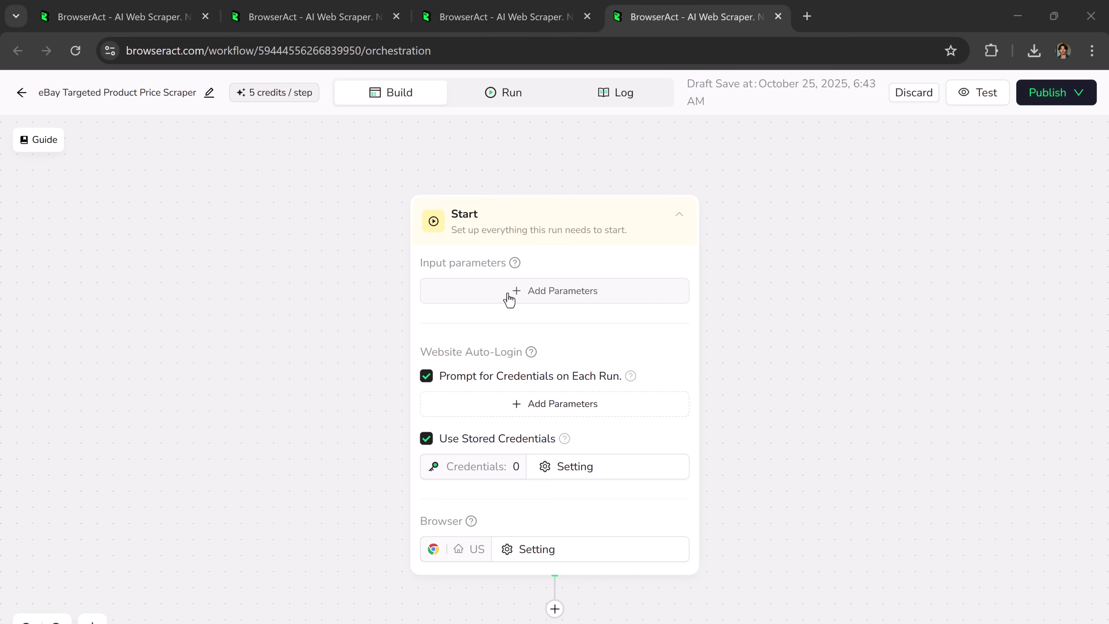
Add an eBayLink input parameter with the eBay home page address as its default.
left_click(538, 302)
left_click(463, 235)
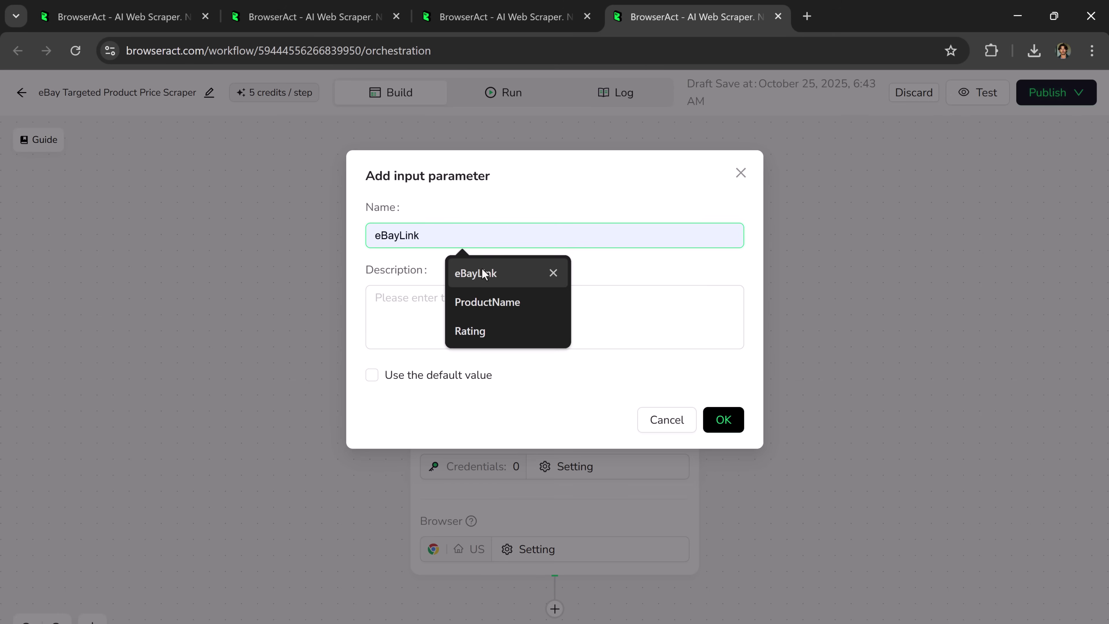
left_click(483, 274)
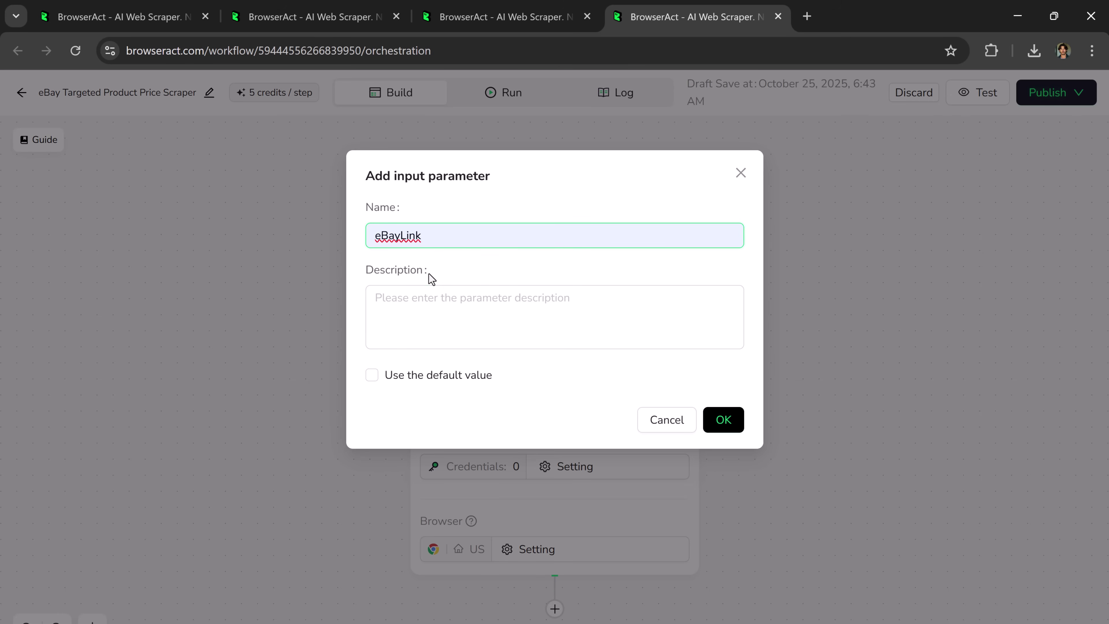
left_click(452, 376)
left_click(465, 406)
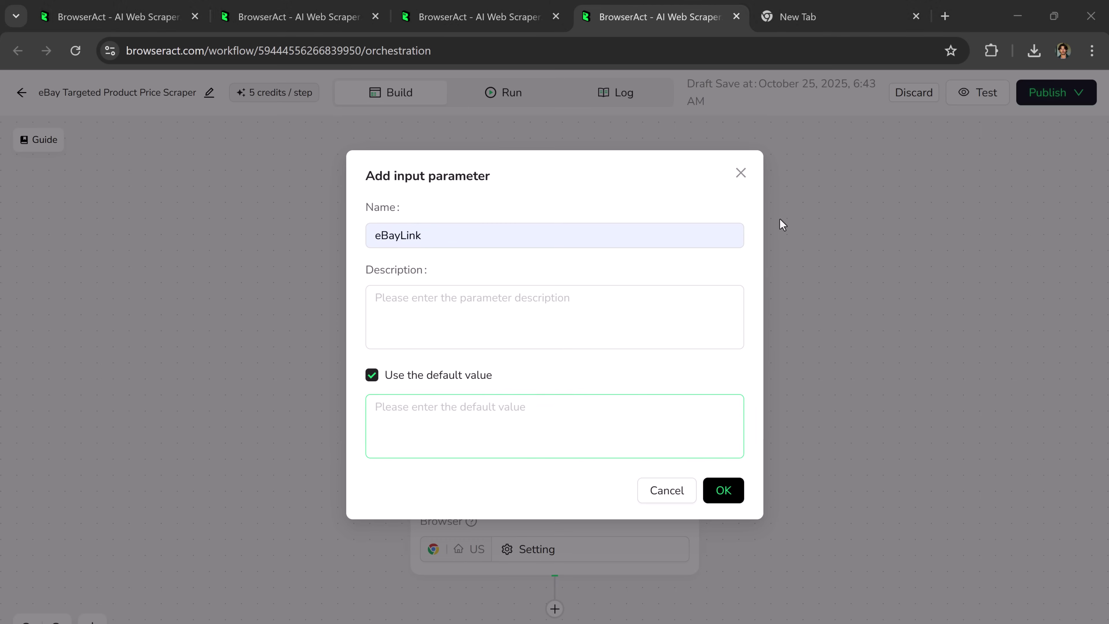
left_click(624, 438)
type("http://ebay.com/")
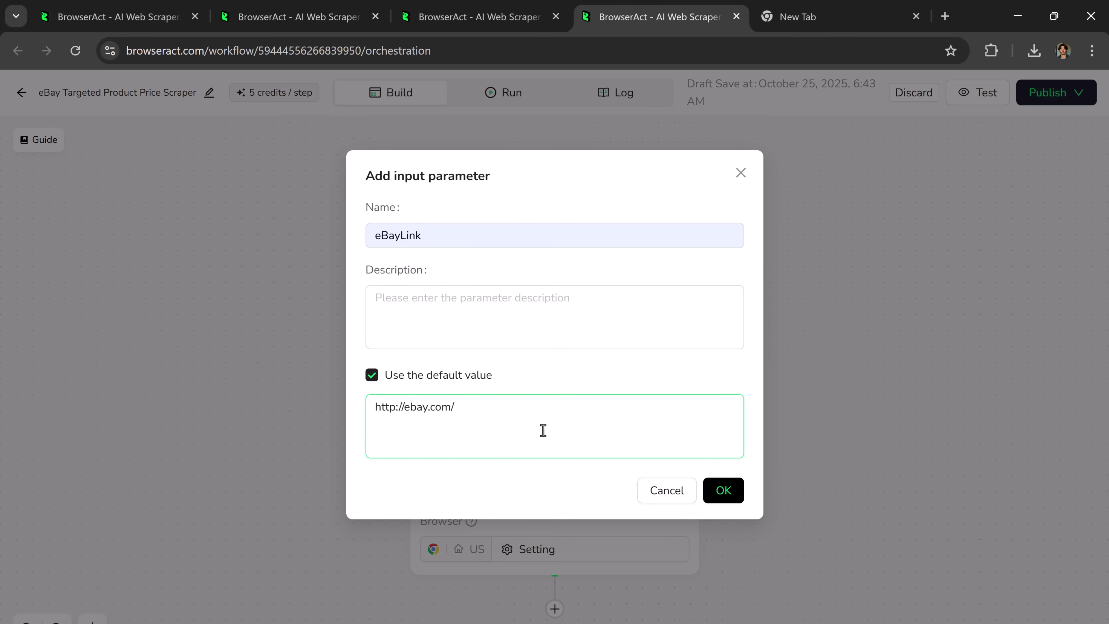
left_click(730, 496)
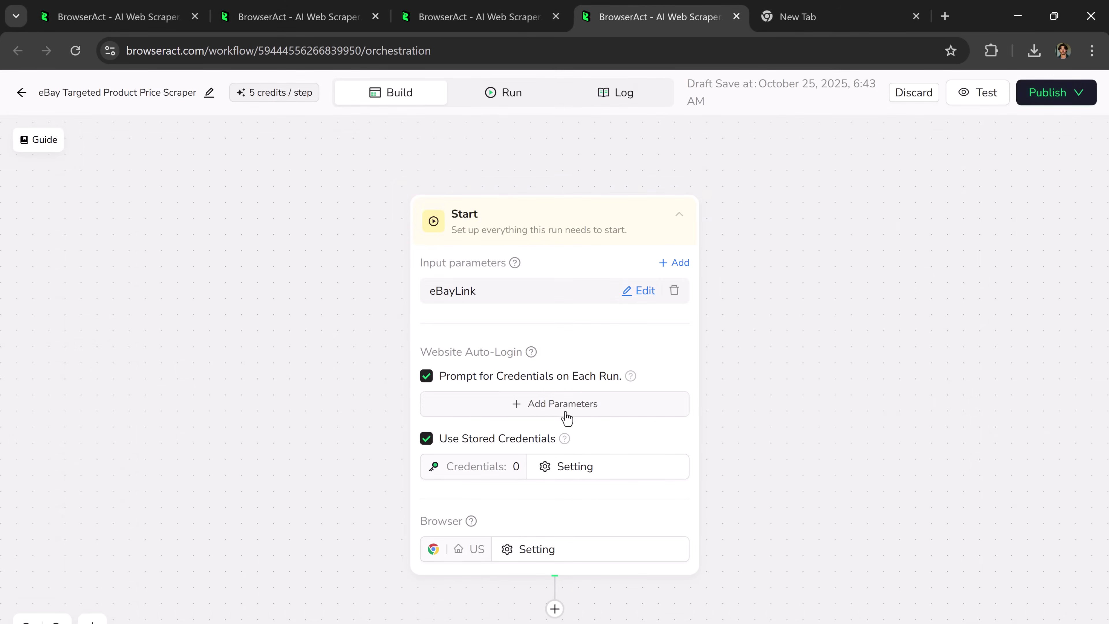
Add a ProductName input parameter with default value 'iPhone 17 pro'.
left_click(673, 264)
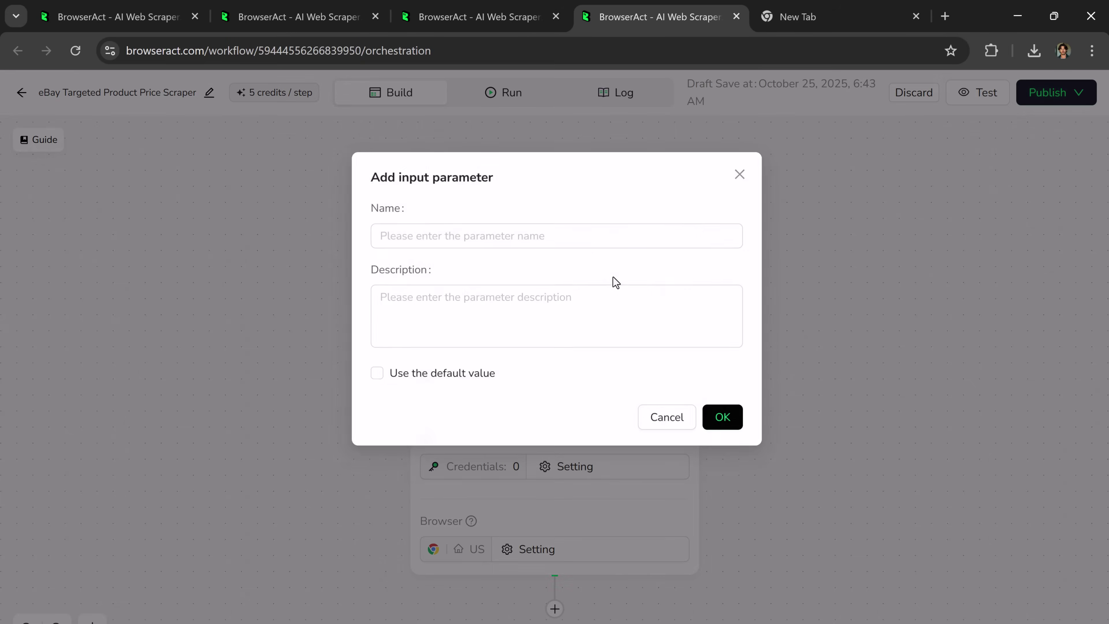
left_click(440, 242)
left_click(487, 302)
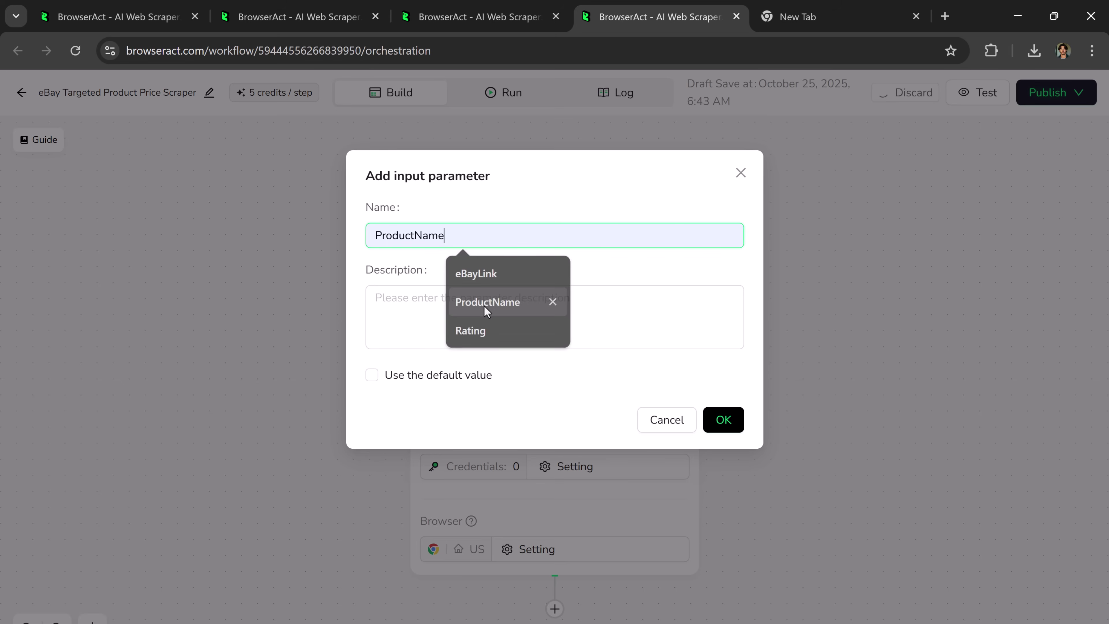
left_click(455, 404)
type("iPhone 1")
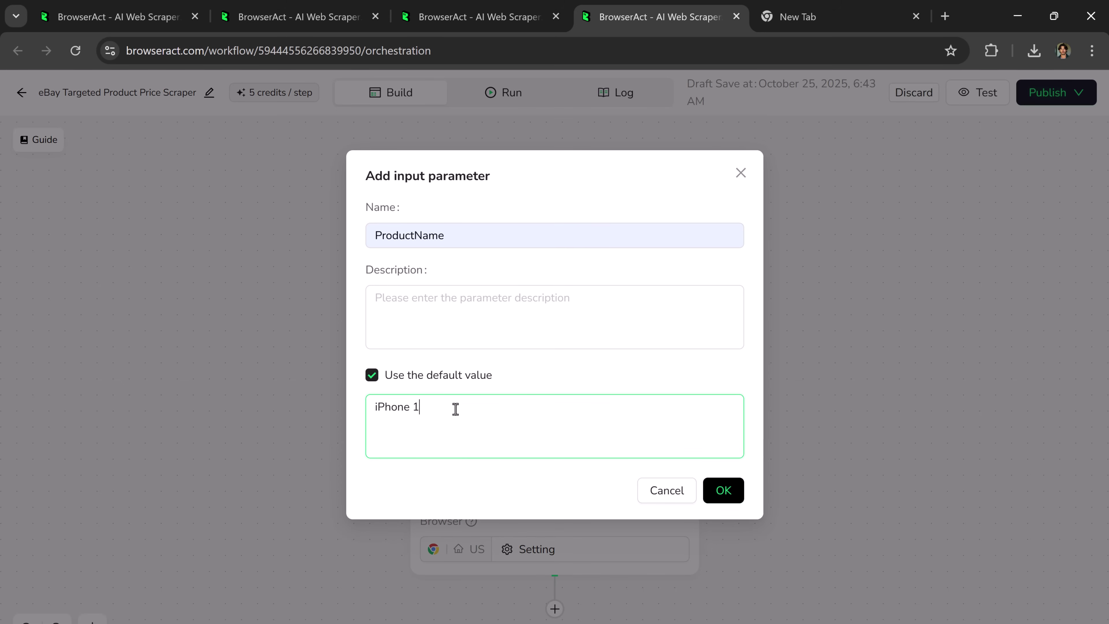
type("7 pro")
left_click(732, 493)
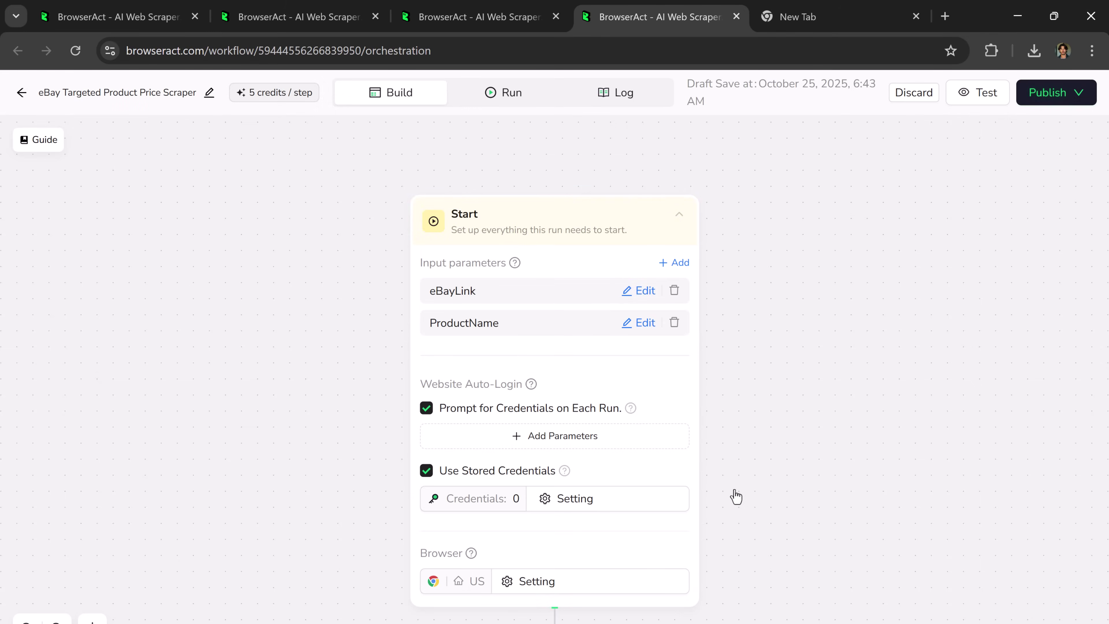
Add a Rating input parameter with default value '%'.
left_click(672, 263)
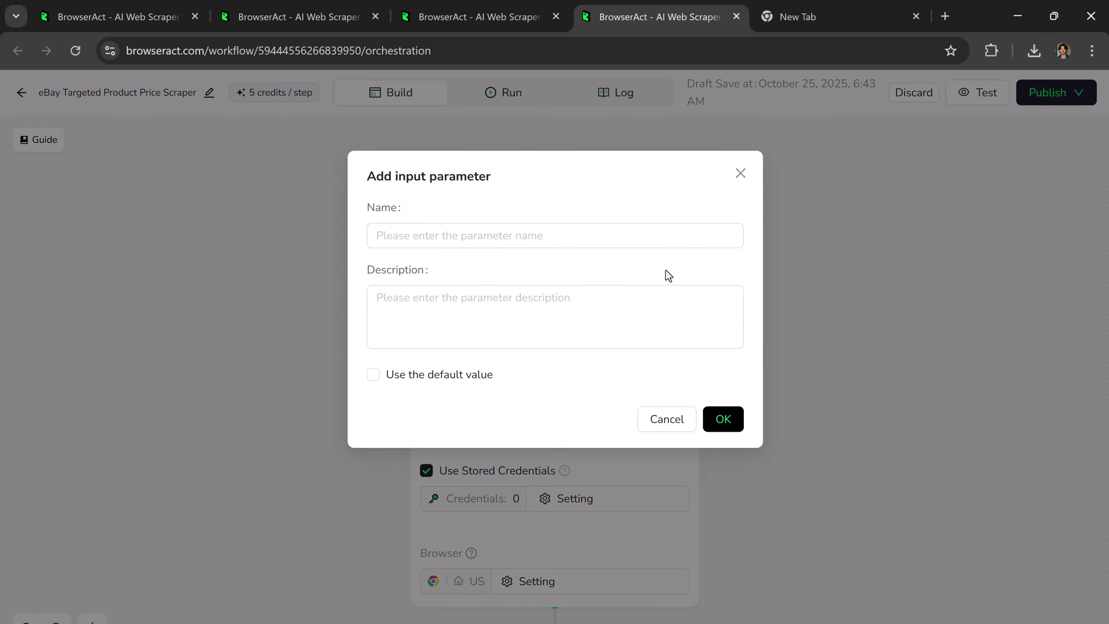
left_click(441, 234)
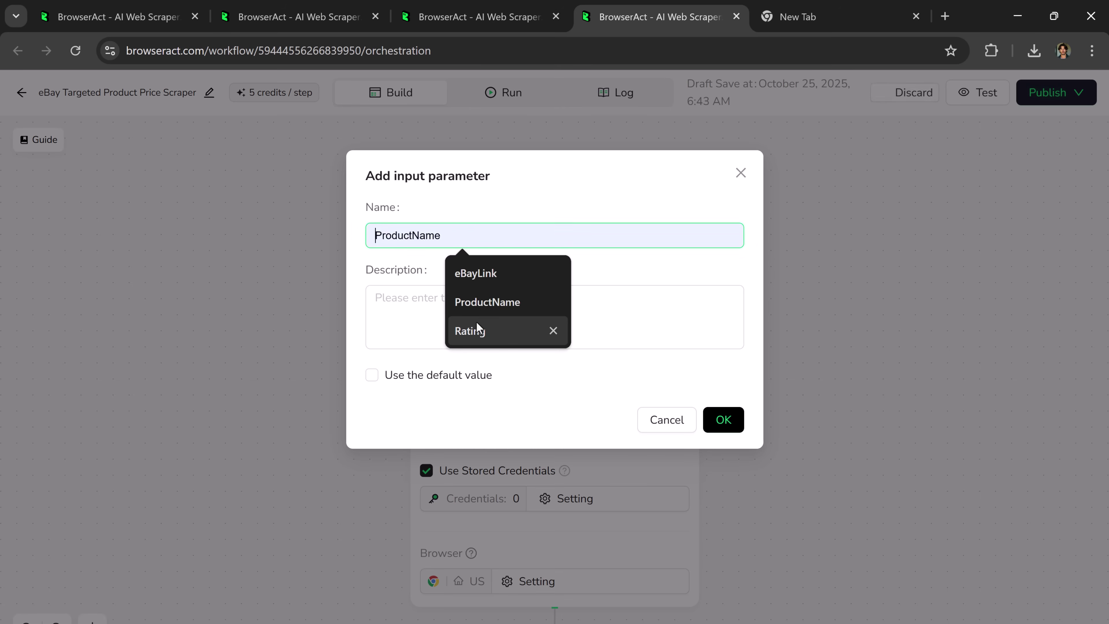
left_click(473, 329)
left_click(463, 376)
left_click(454, 412)
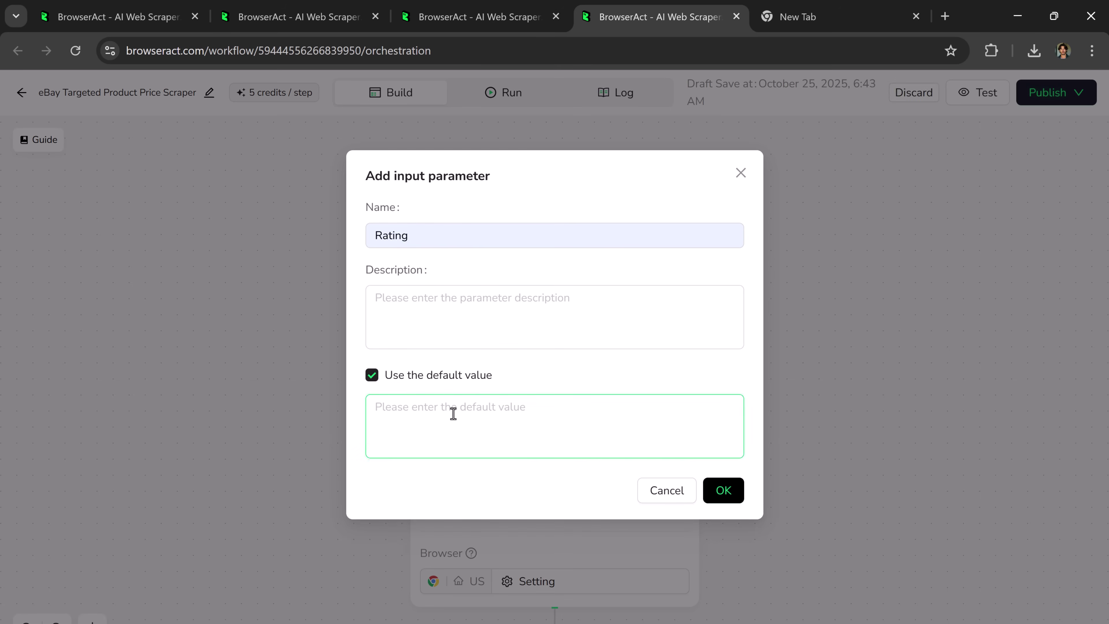
type("%90")
left_click(720, 491)
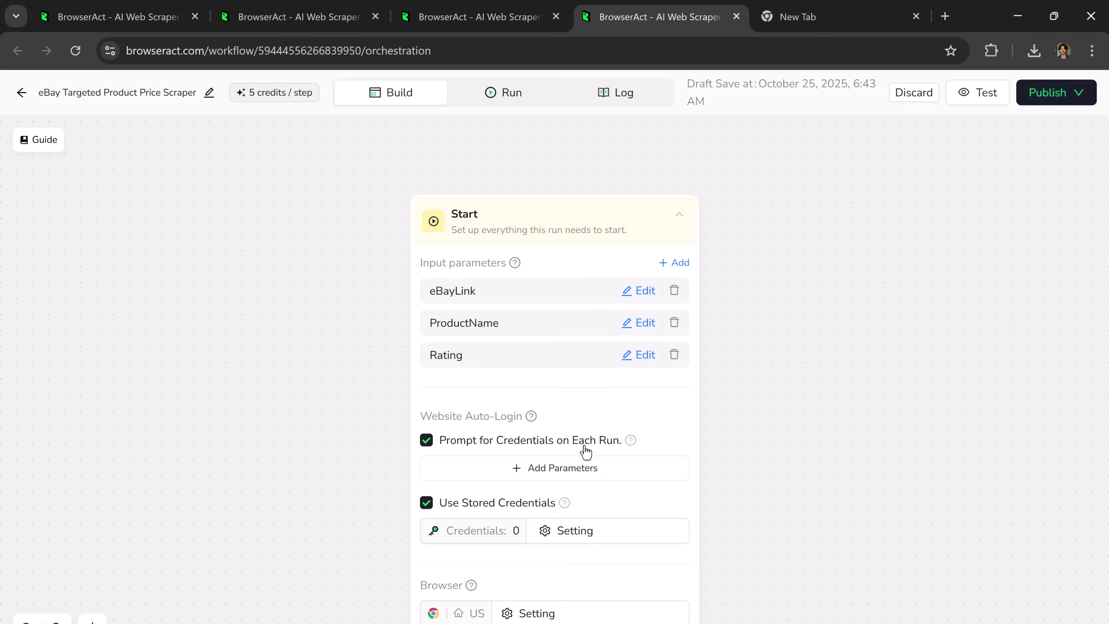
scroll(522, 366, "down", 1)
scroll(523, 367, "down", 2)
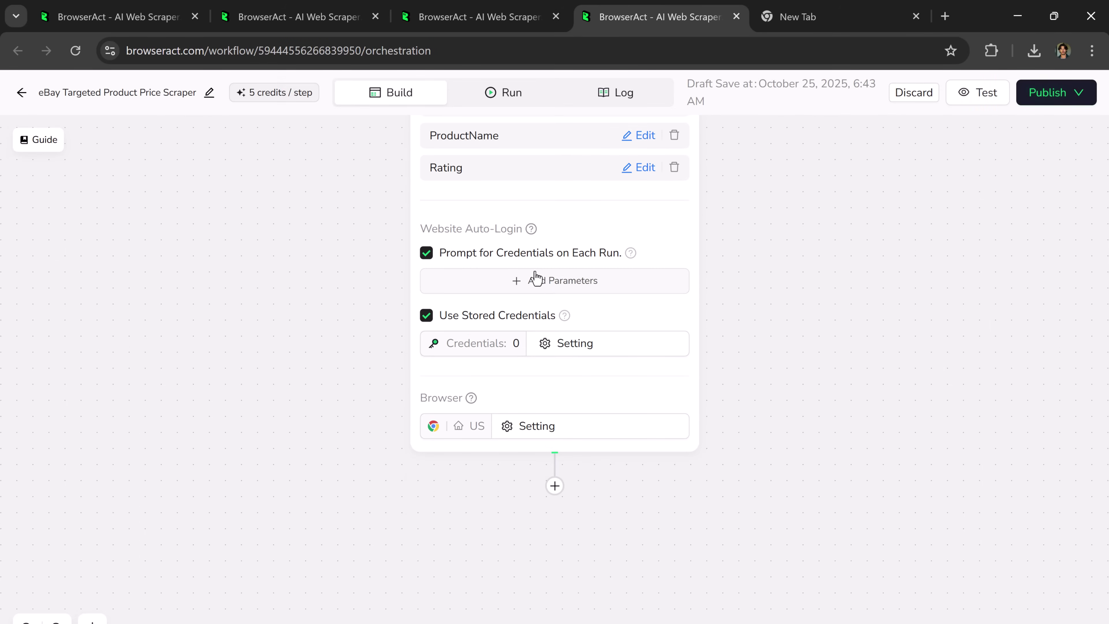
scroll(543, 302, "up", 1)
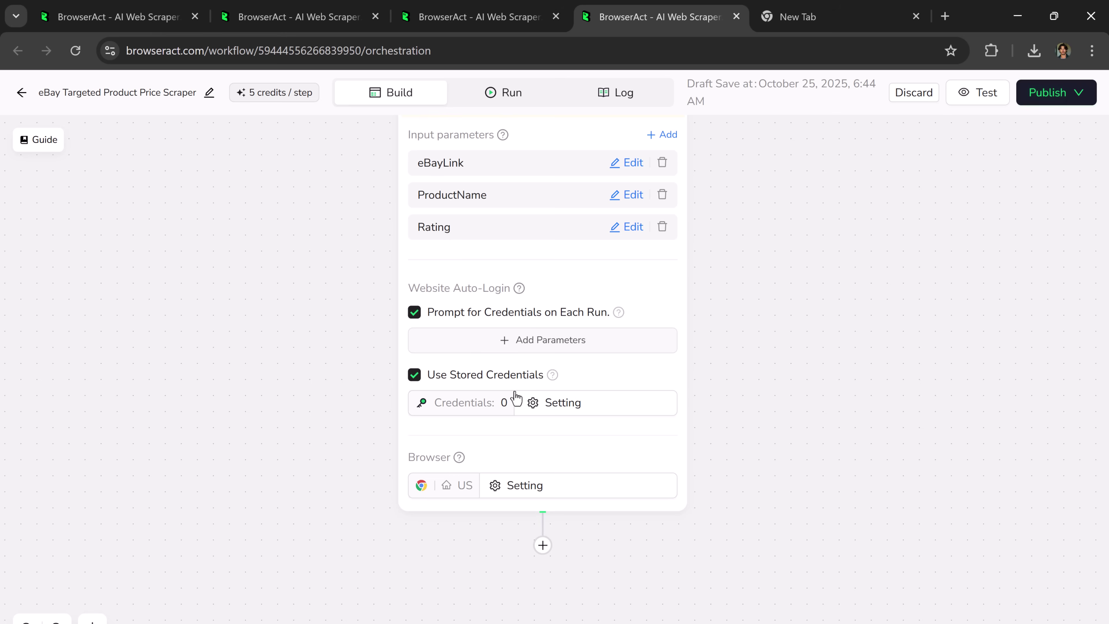
Keep USA as the browsing region in the Start step's Browser Setting.
left_click(464, 486)
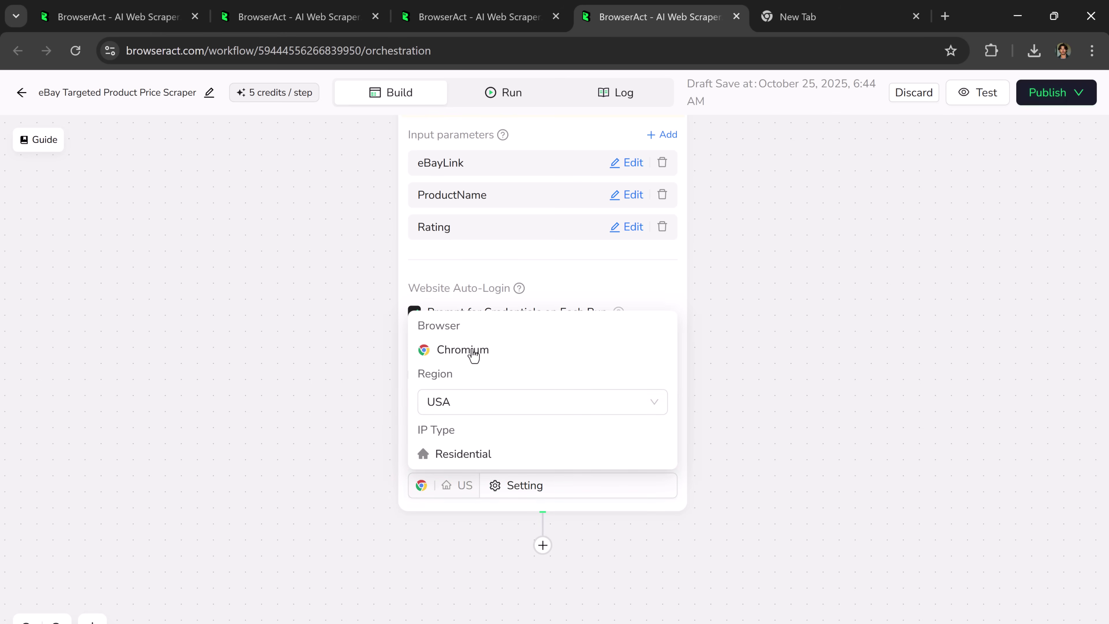
left_click(535, 408)
scroll(530, 511, "down", 5)
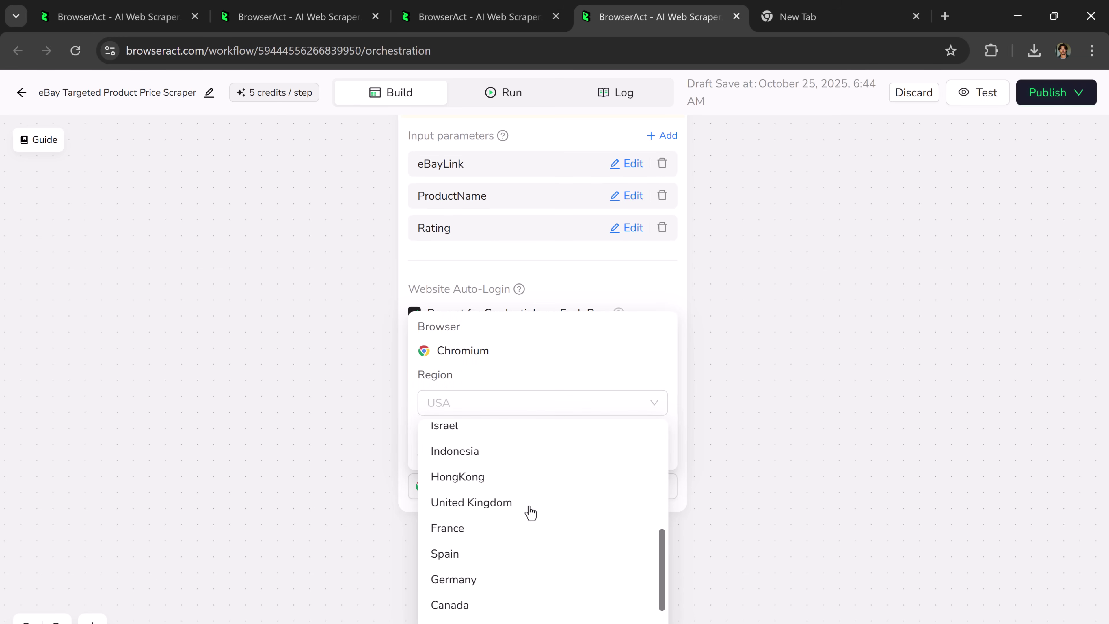
scroll(530, 512, "down", 1)
scroll(530, 520, "up", 7)
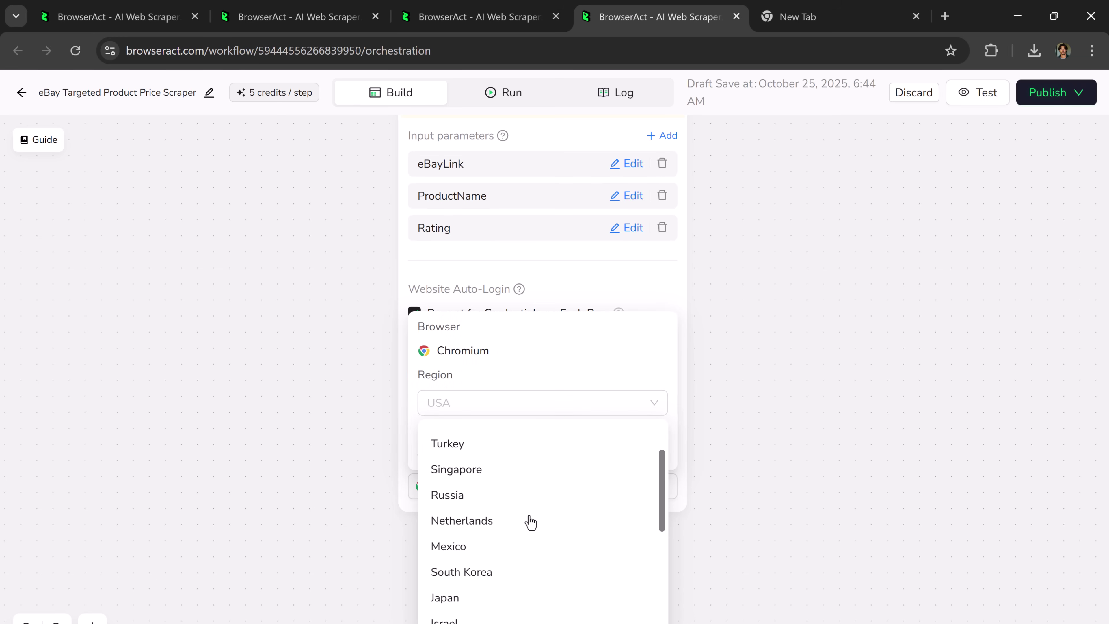
left_click(515, 464)
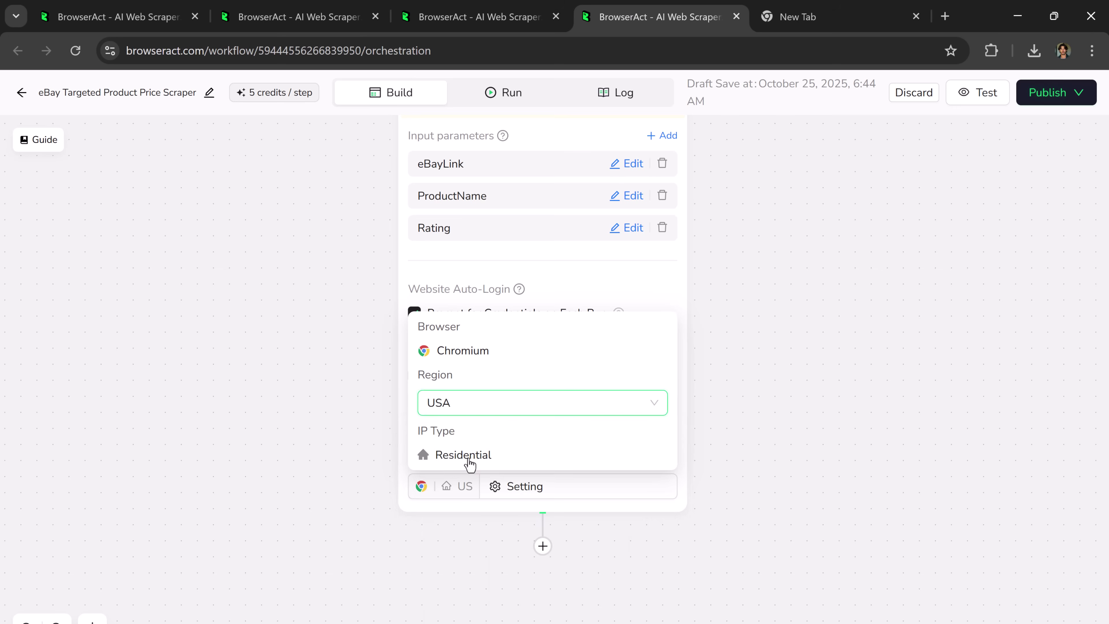
scroll(621, 463, "down", 2)
scroll(607, 439, "down", 2)
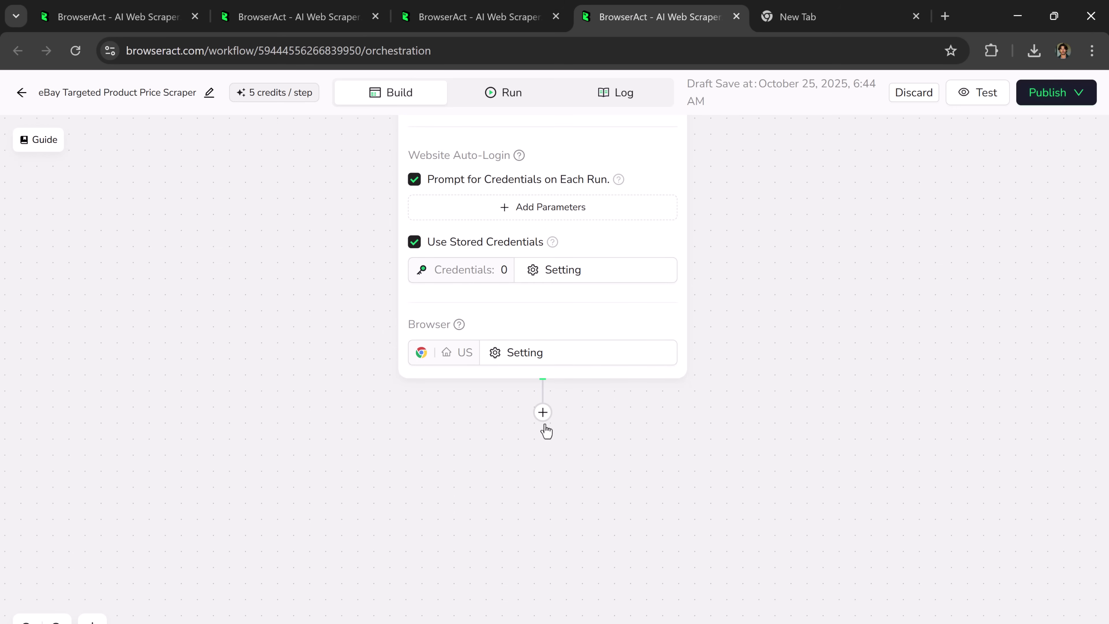
left_click(543, 415)
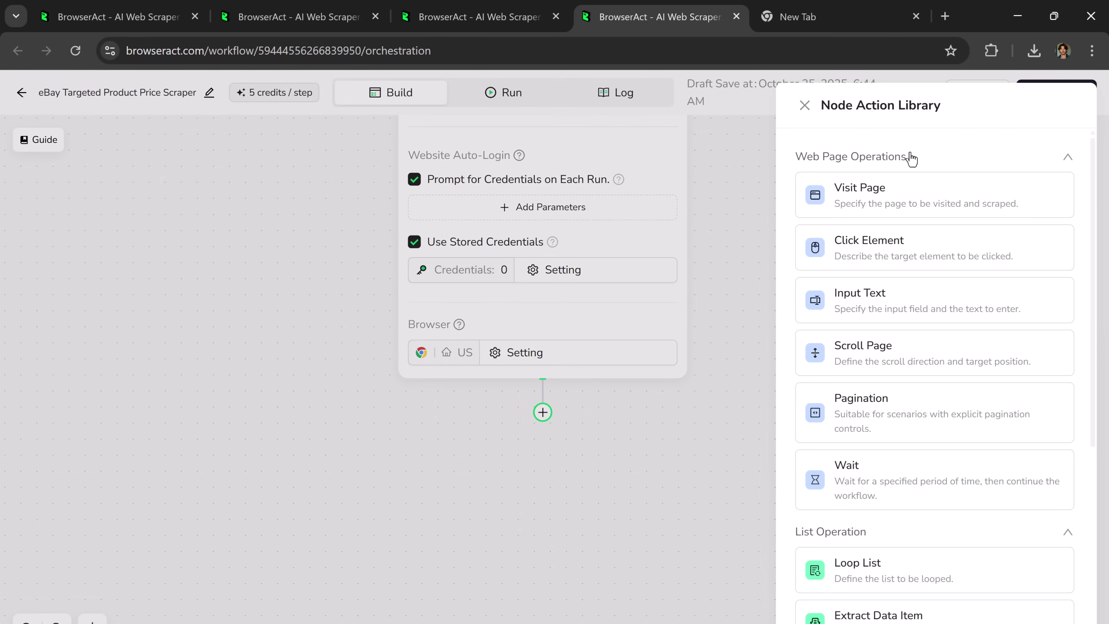
Add a Visit Page step that opens the eBayLink page.
left_click(904, 189)
left_click(507, 524)
type("visit eBayLink")
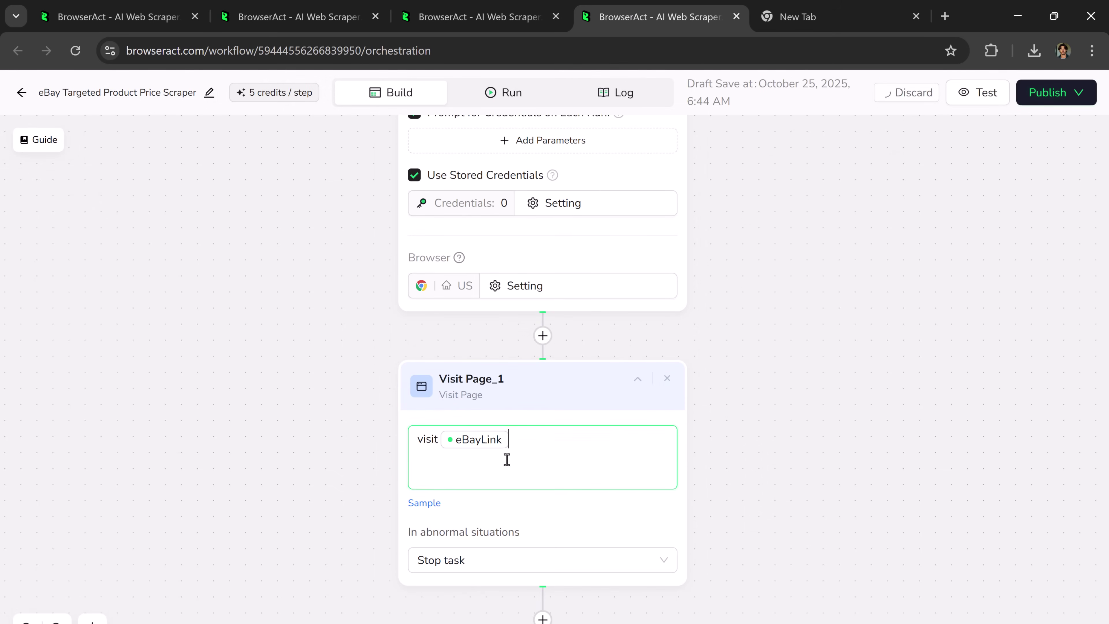
scroll(568, 490, "down", 3)
scroll(554, 467, "down", 2)
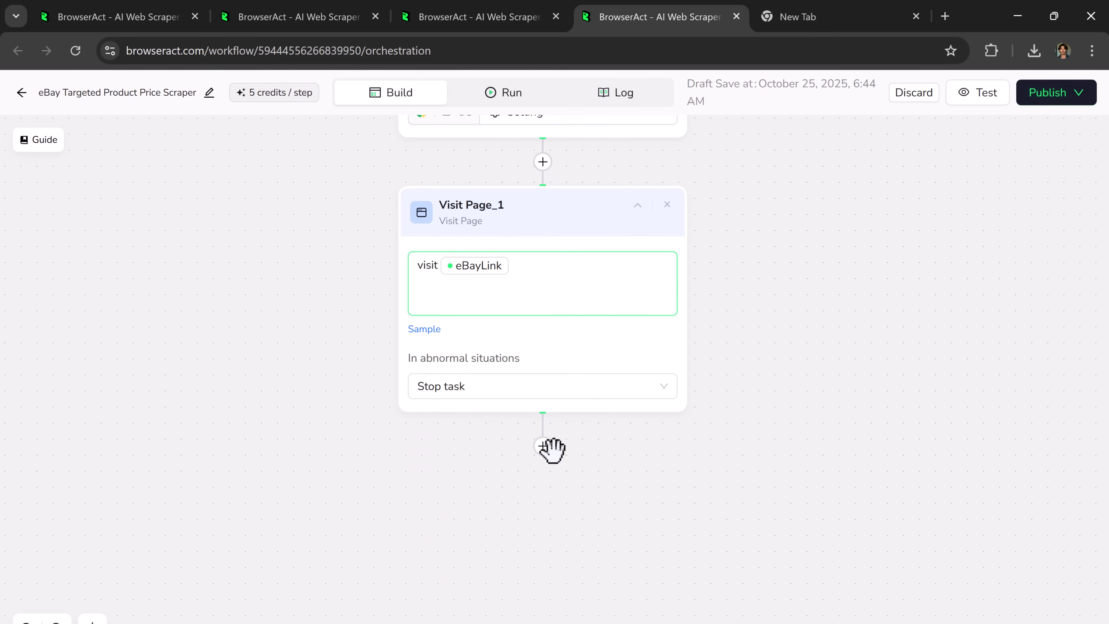
Add an Input Text step that enters ProductName into eBay's search field.
left_click(543, 447)
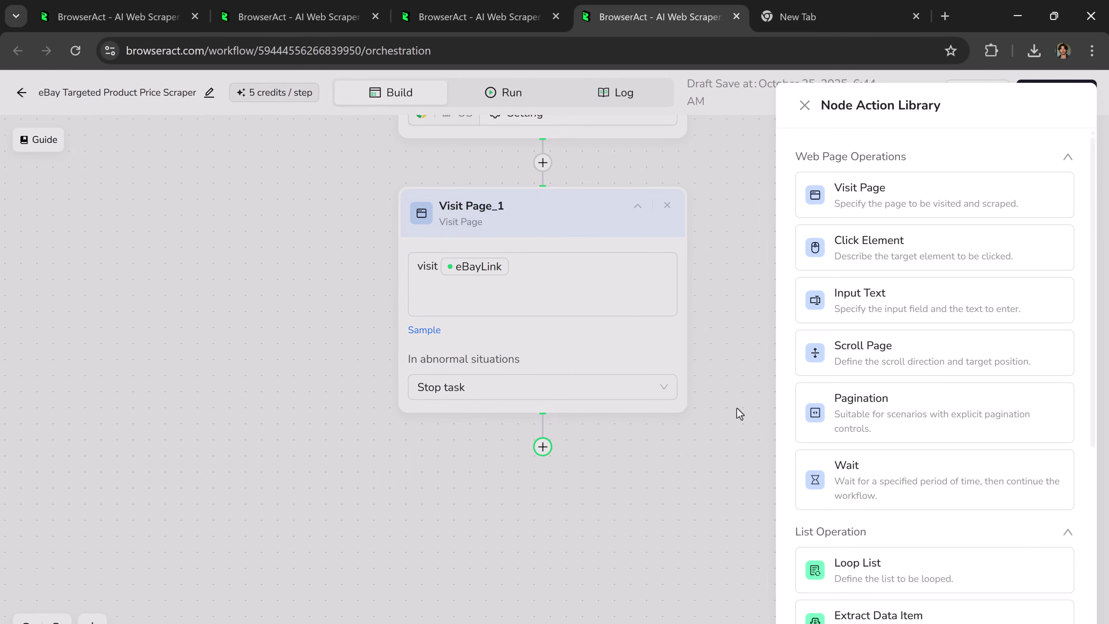
left_click(896, 293)
scroll(568, 485, "down", 1)
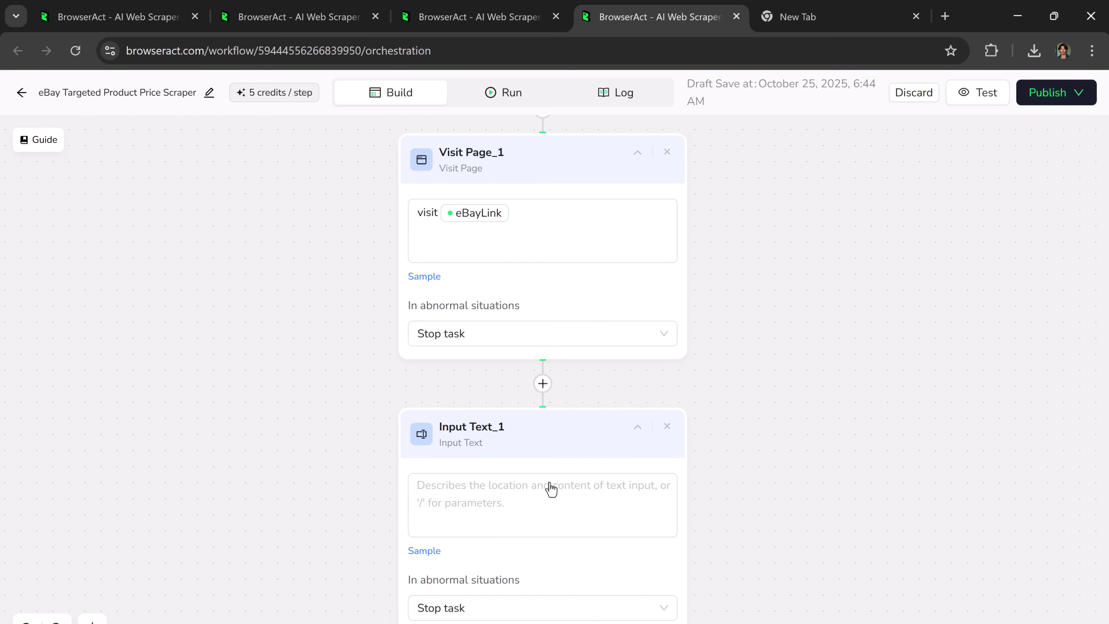
left_click(542, 487)
scroll(524, 459, "down", 1)
type("enter ProductName in the eBay search field.")
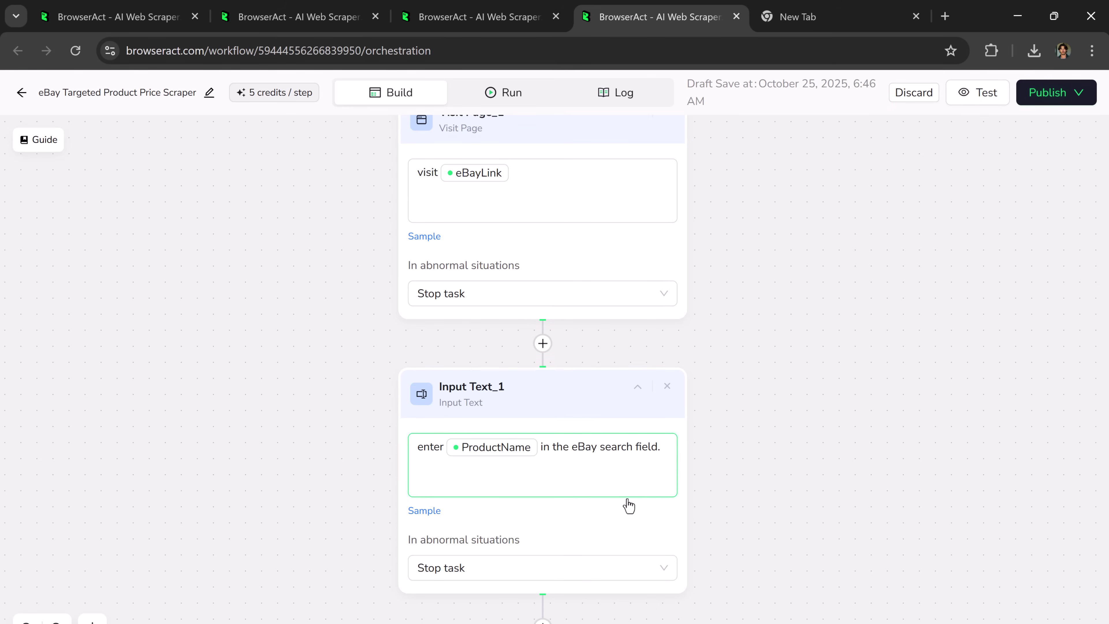
left_click(607, 505)
scroll(612, 494, "down", 5)
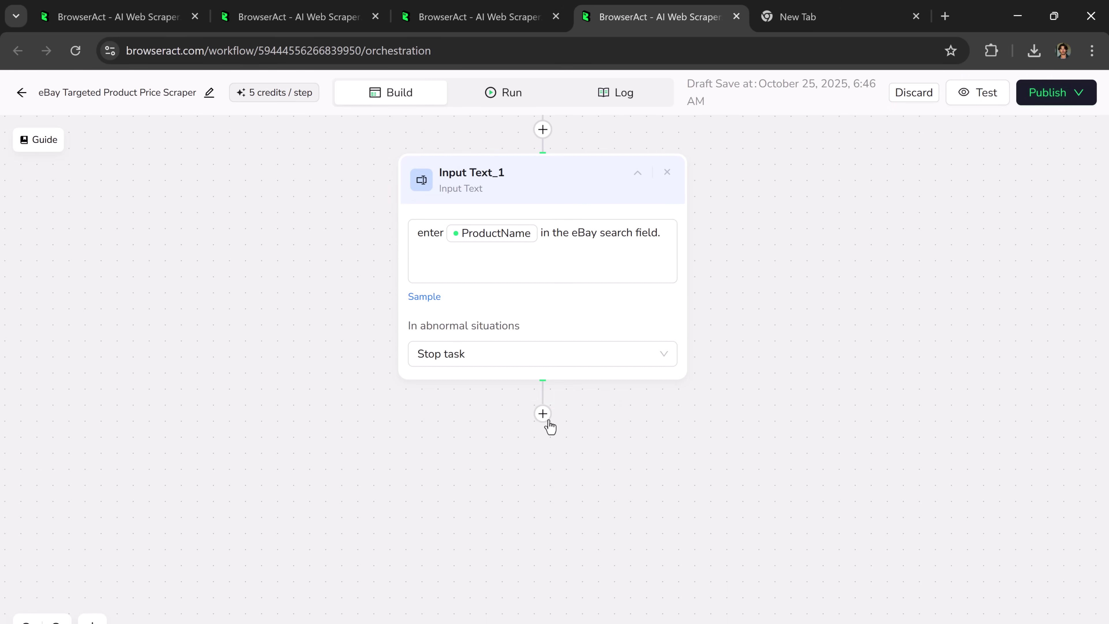
Add a Click Element step that clicks eBay's search button.
left_click(543, 414)
left_click(908, 249)
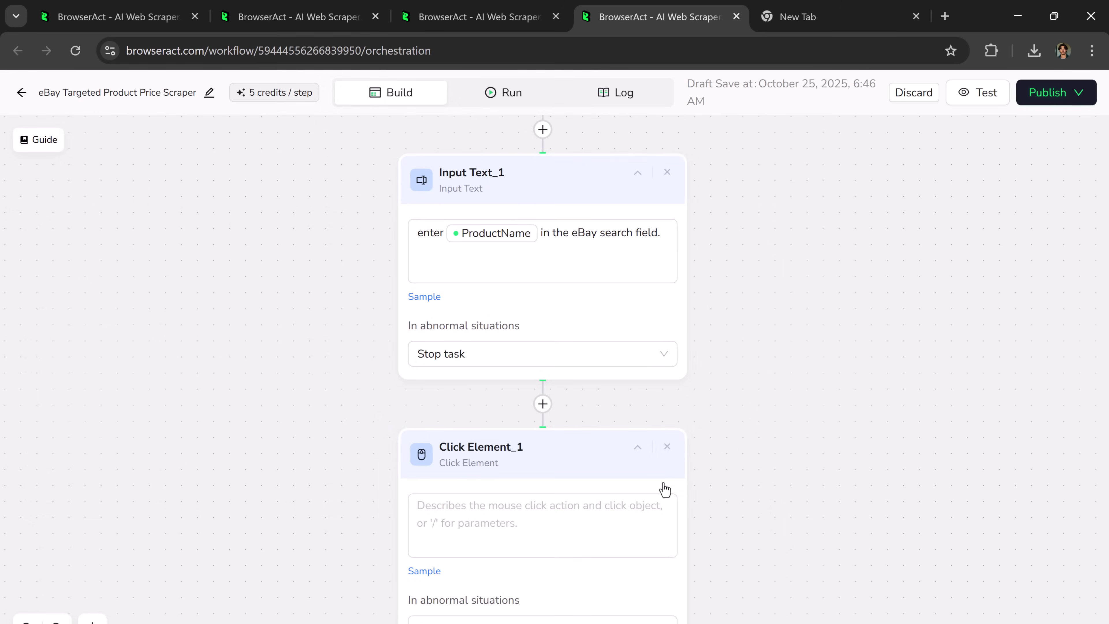
scroll(664, 490, "down", 1)
left_click(615, 440)
type("Click the \"Blue\" search button to submit the query")
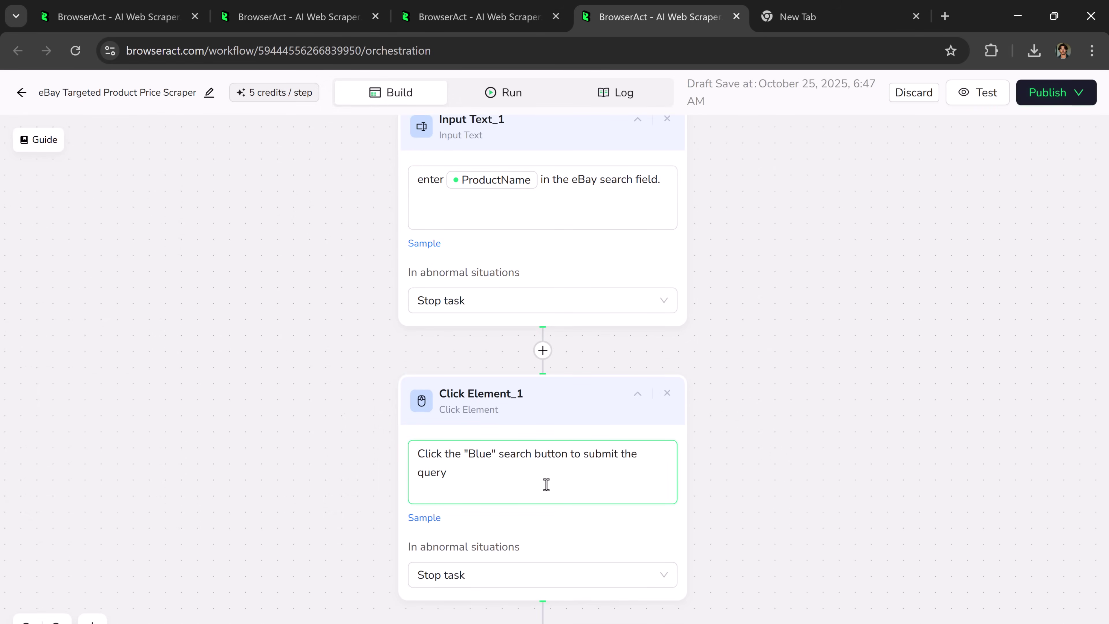
scroll(552, 421, "down", 4)
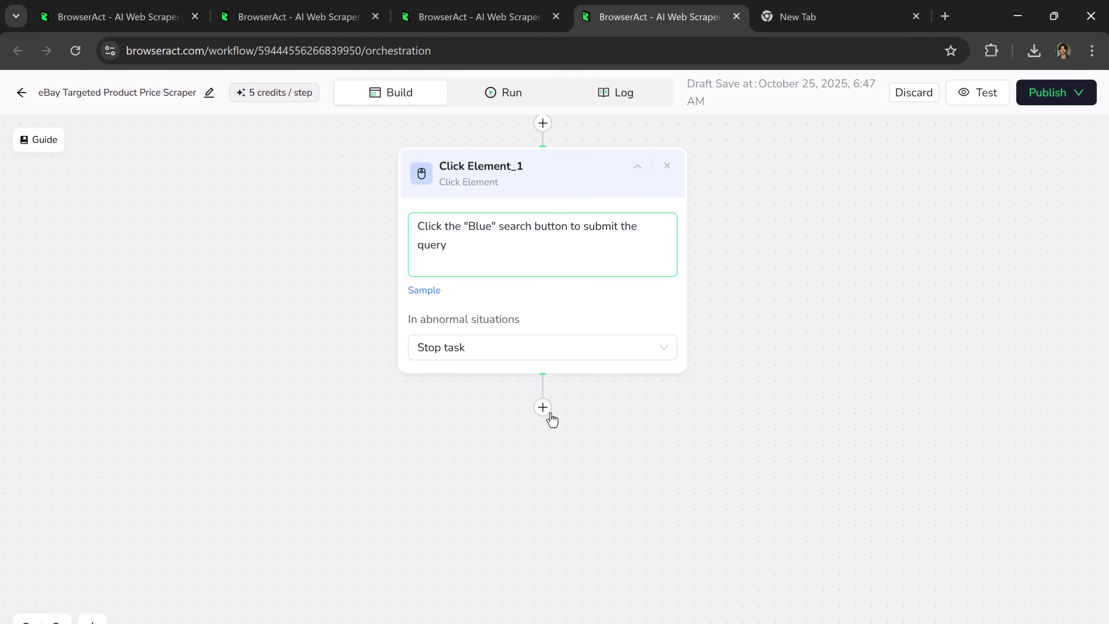
Add an Extract Data step: 'Collect data from the full page, filtering products by rating.'.
left_click(546, 415)
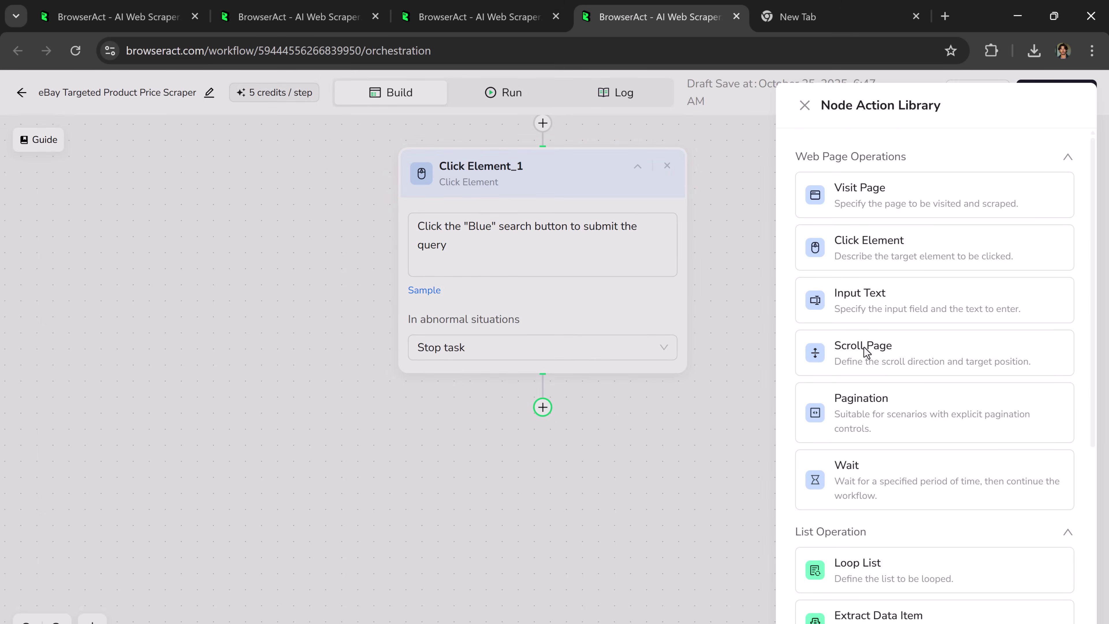
scroll(943, 453, "down", 4)
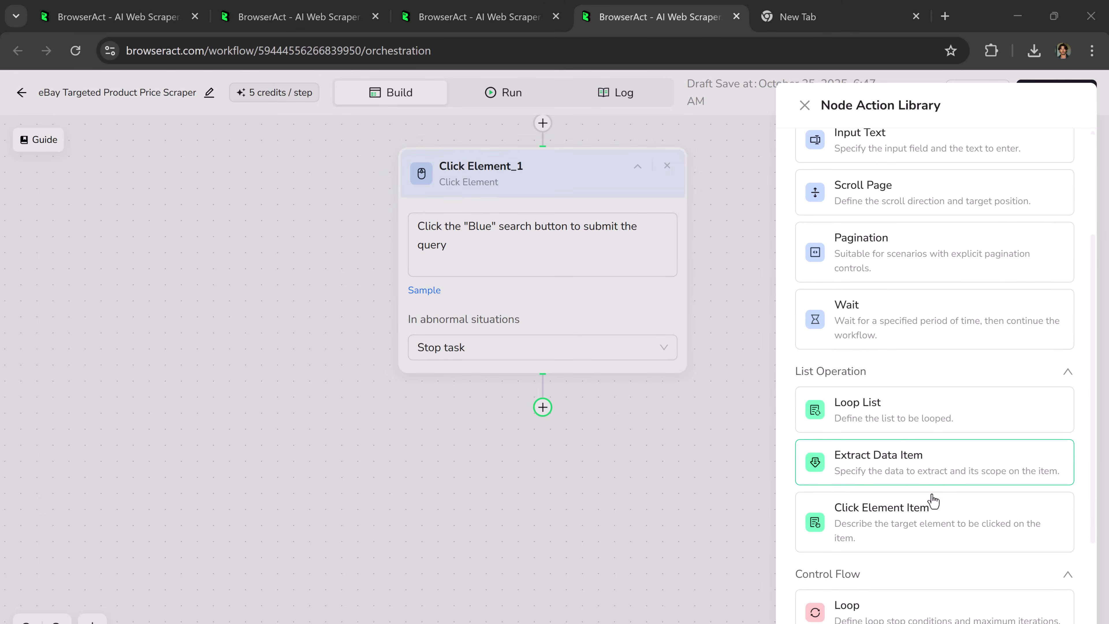
left_click(931, 501)
scroll(665, 498, "down", 2)
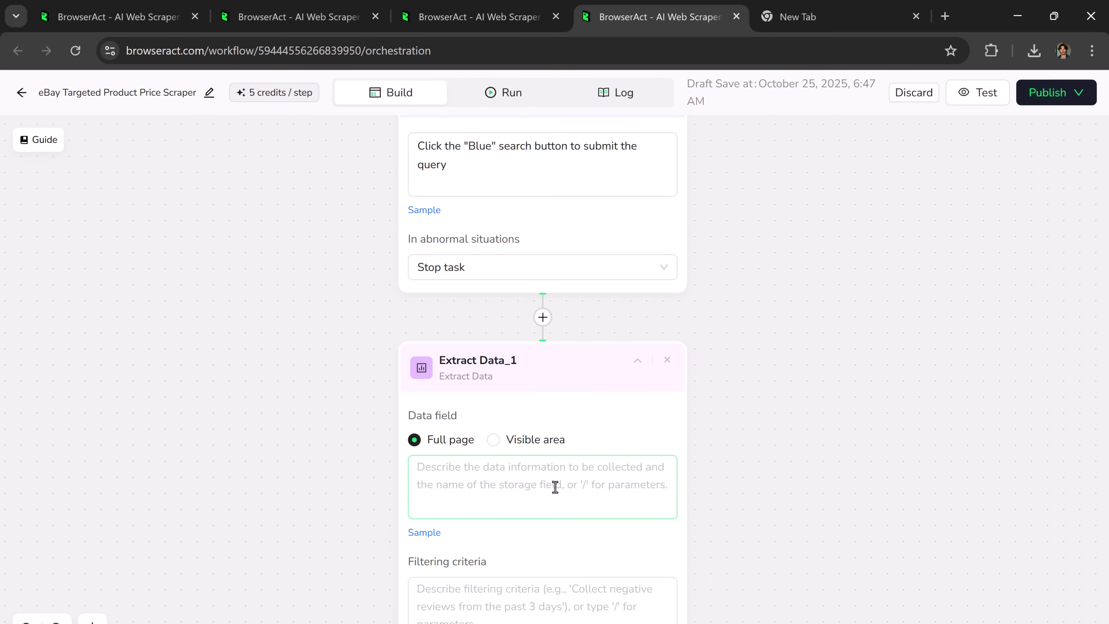
type("Collect data fro")
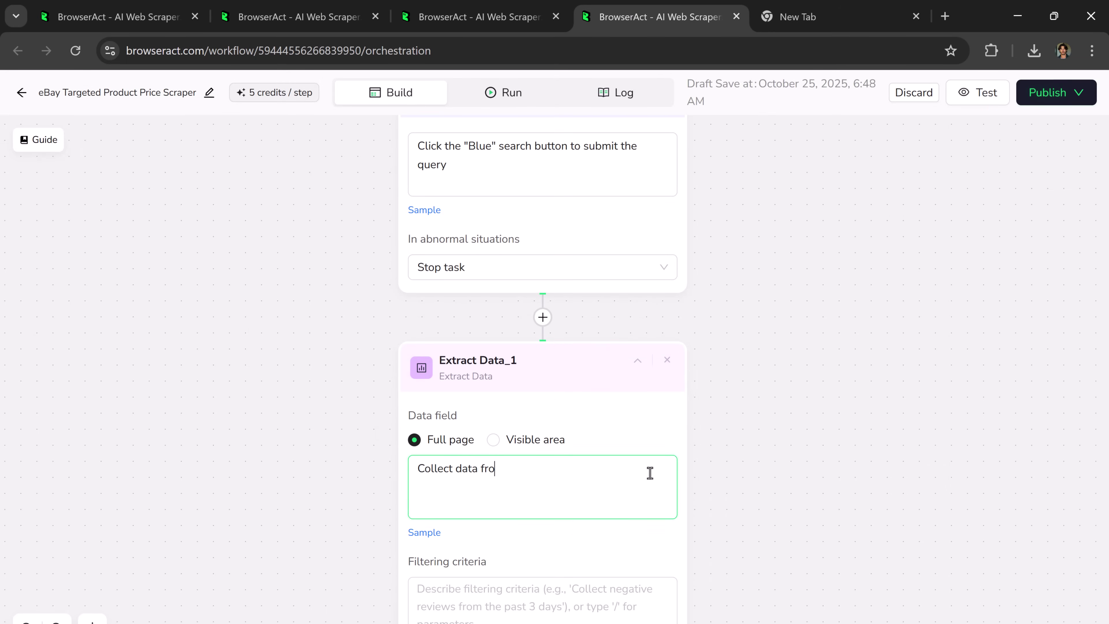
type("m the full page, filtering products by rating")
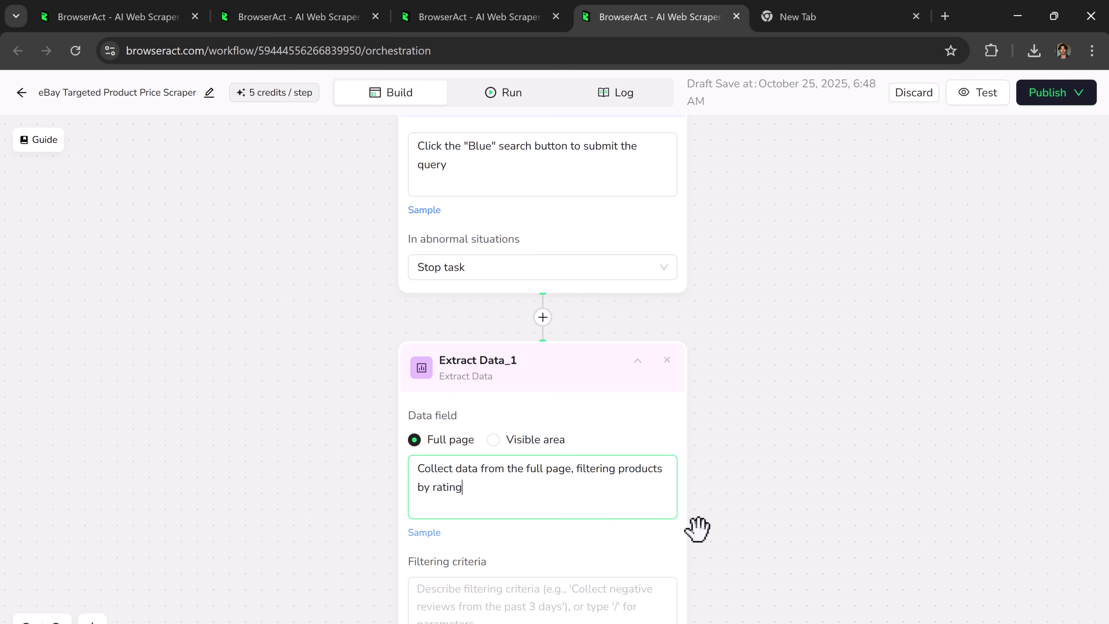
left_click(650, 547)
scroll(568, 533, "down", 2)
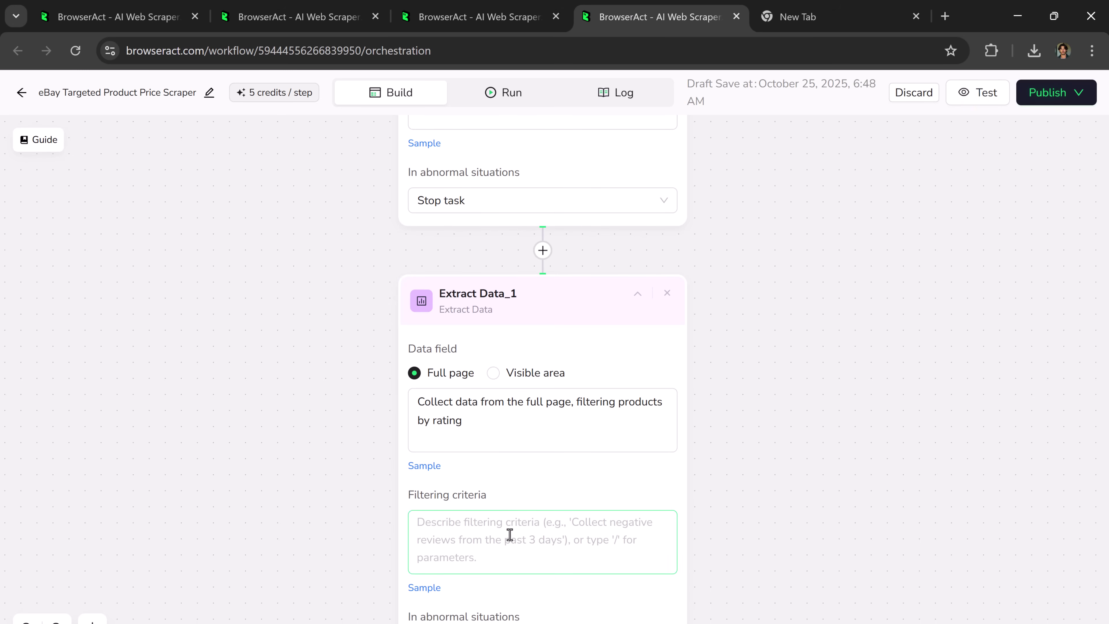
scroll(568, 524, "down", 8)
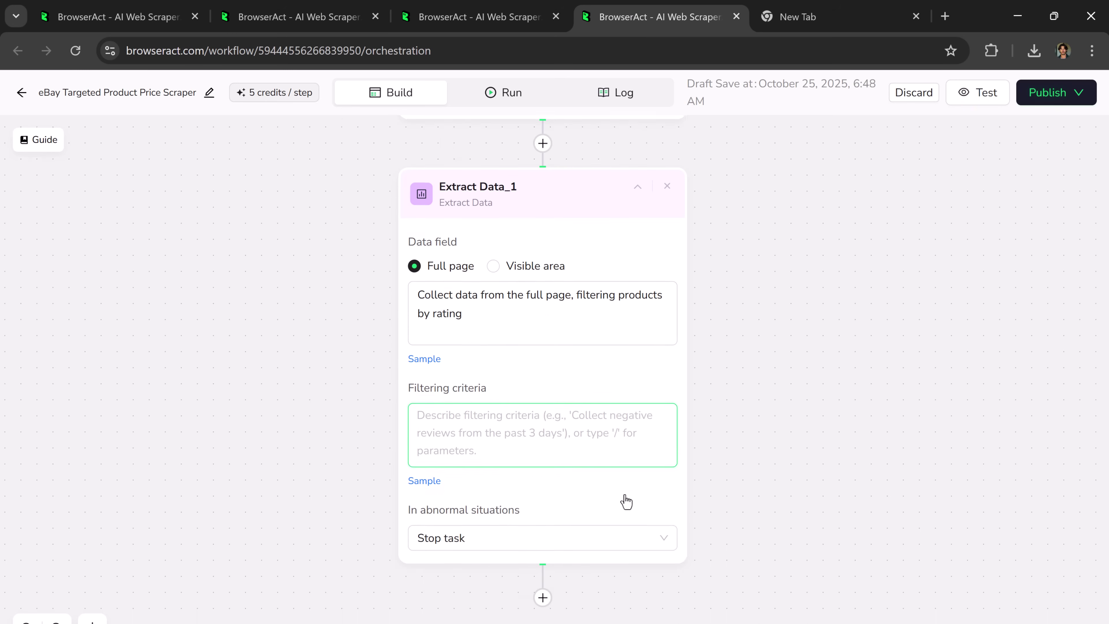
left_click(540, 441)
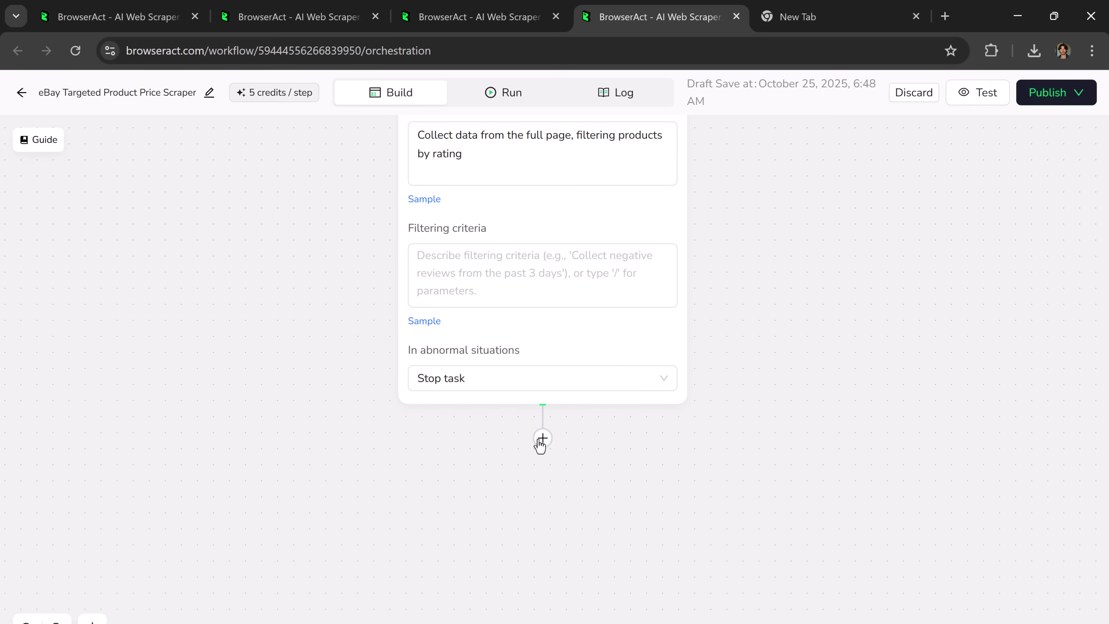
Add a Finish: Output Data step that outputs CSV as a file, then bring up Publish options.
left_click(540, 442)
left_click(850, 606)
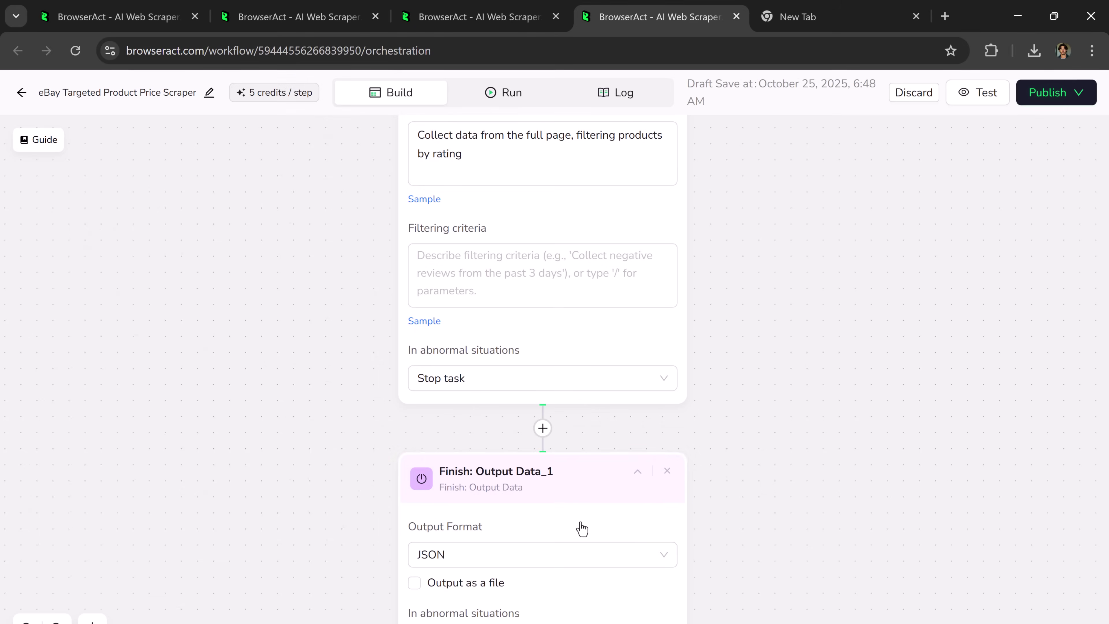
scroll(582, 529, "down", 7)
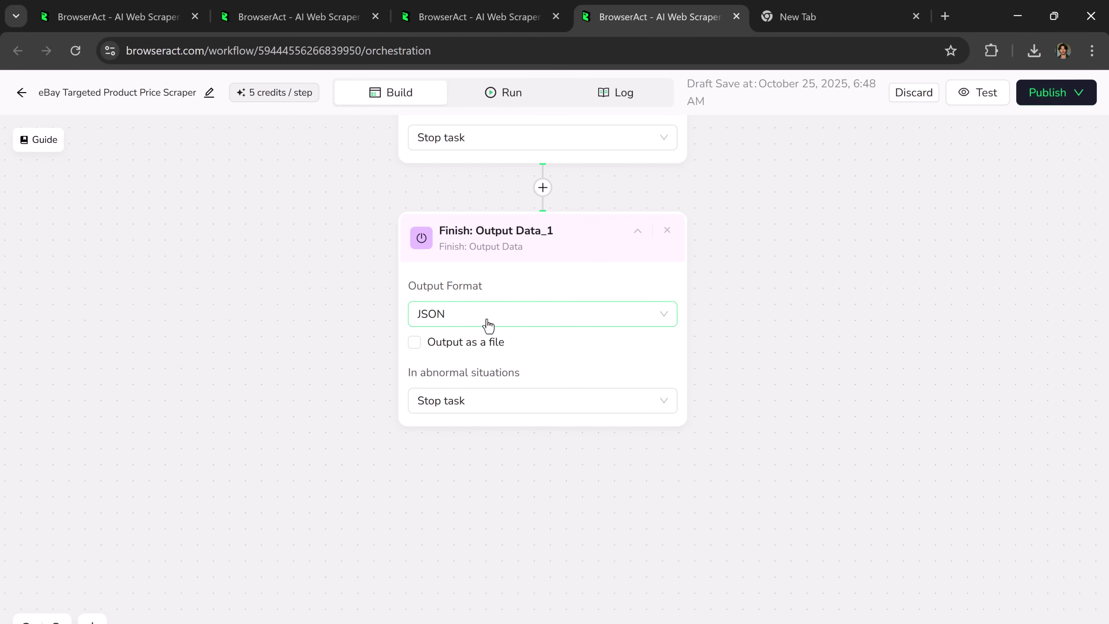
left_click(488, 326)
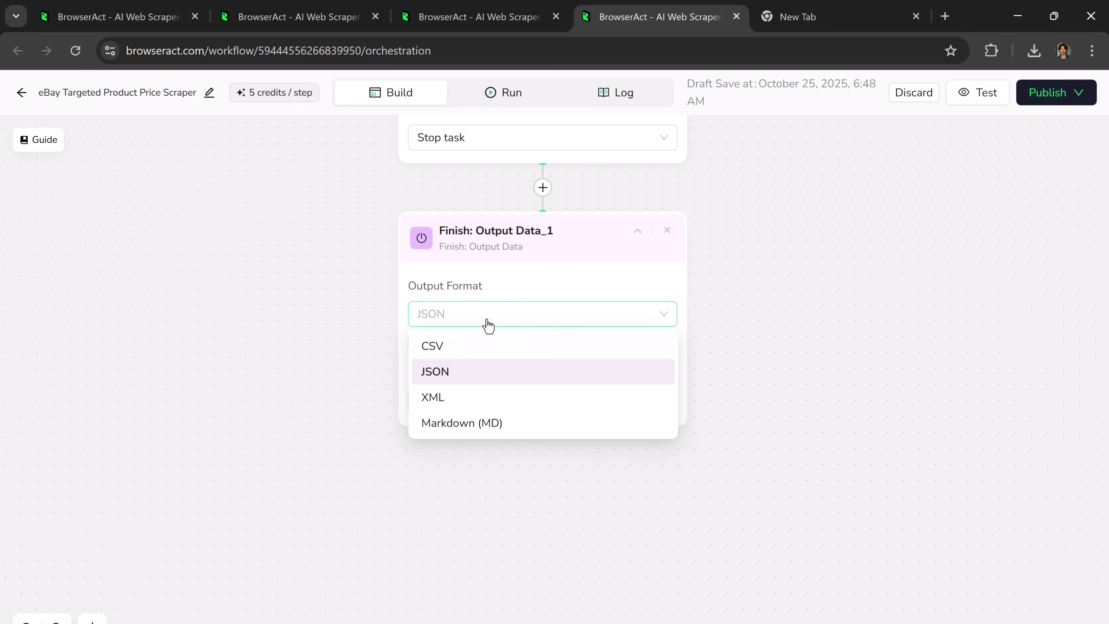
left_click(485, 352)
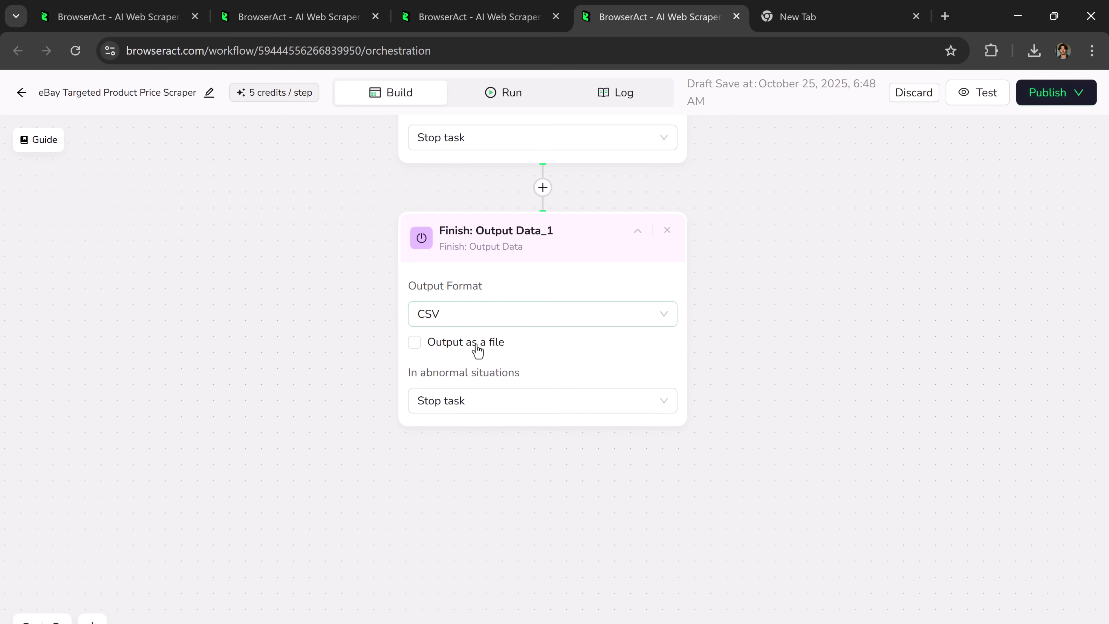
left_click(414, 343)
left_click(1065, 91)
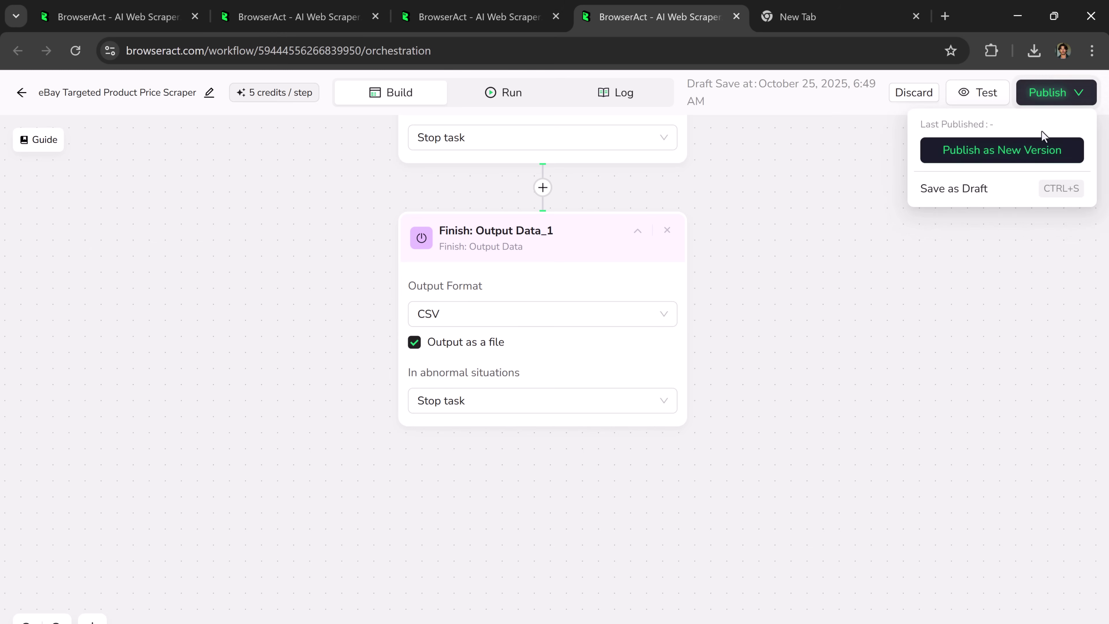
Publish as a new version and run it for iPhone 17 pro, scraping 40 items to CSV.
left_click(1012, 159)
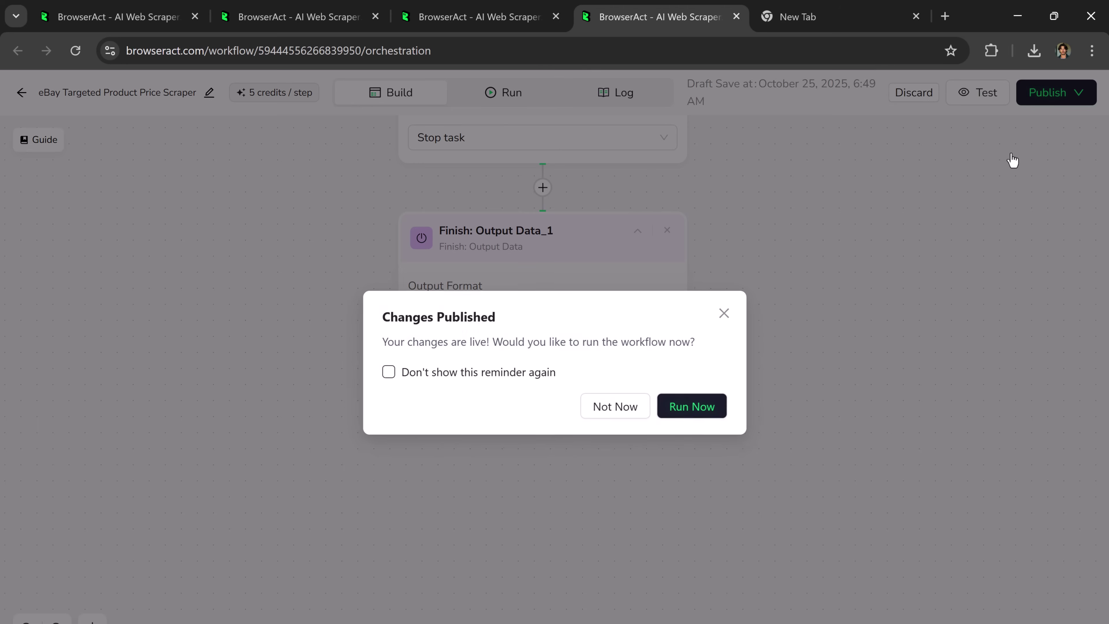
left_click(693, 406)
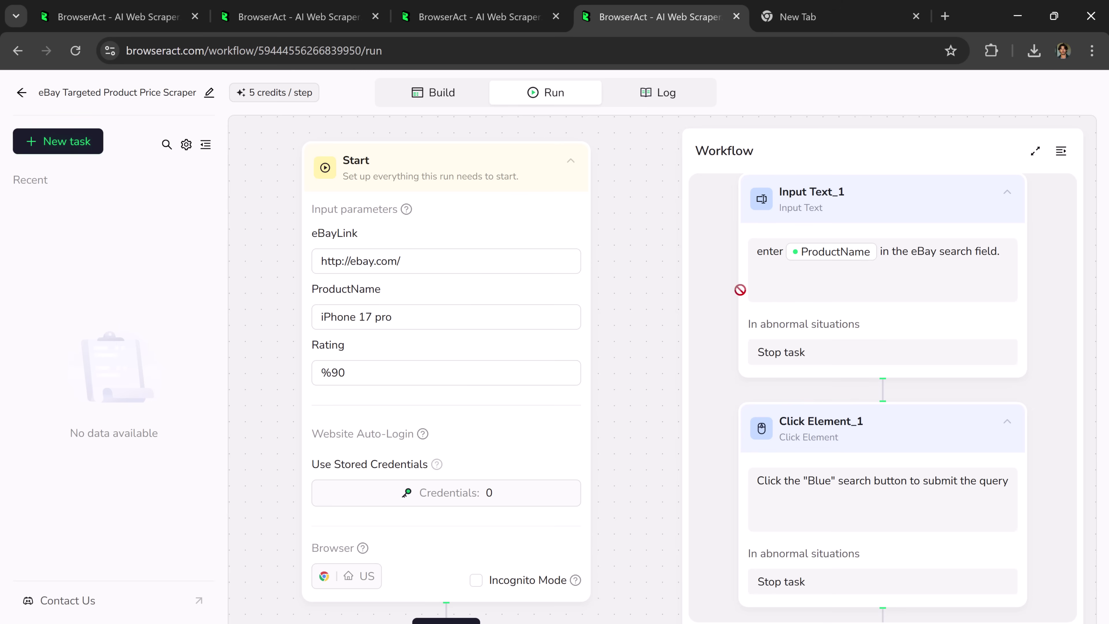
scroll(441, 428, "down", 2)
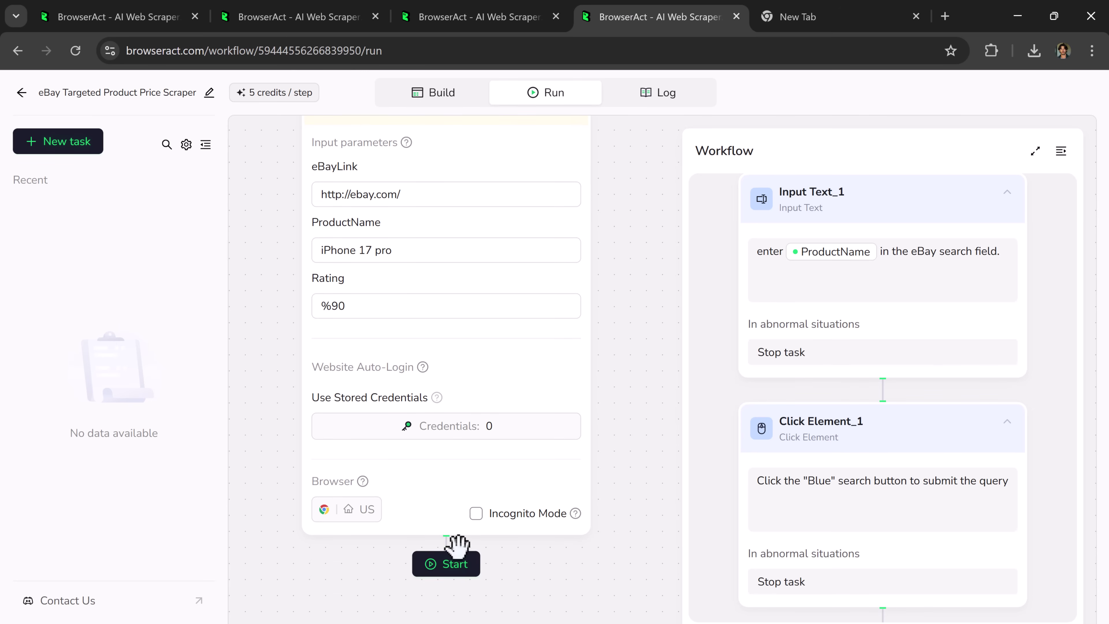
left_click(456, 566)
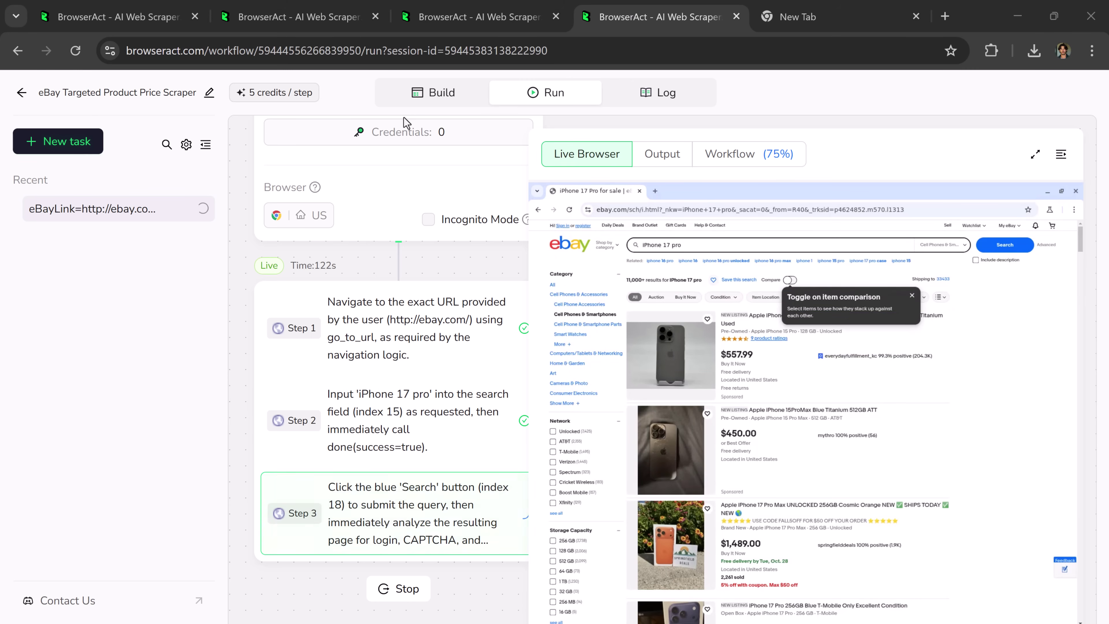
left_click(685, 154)
Preview the output CSV at full width and scroll through the scraped iPhone listings.
left_click(1010, 257)
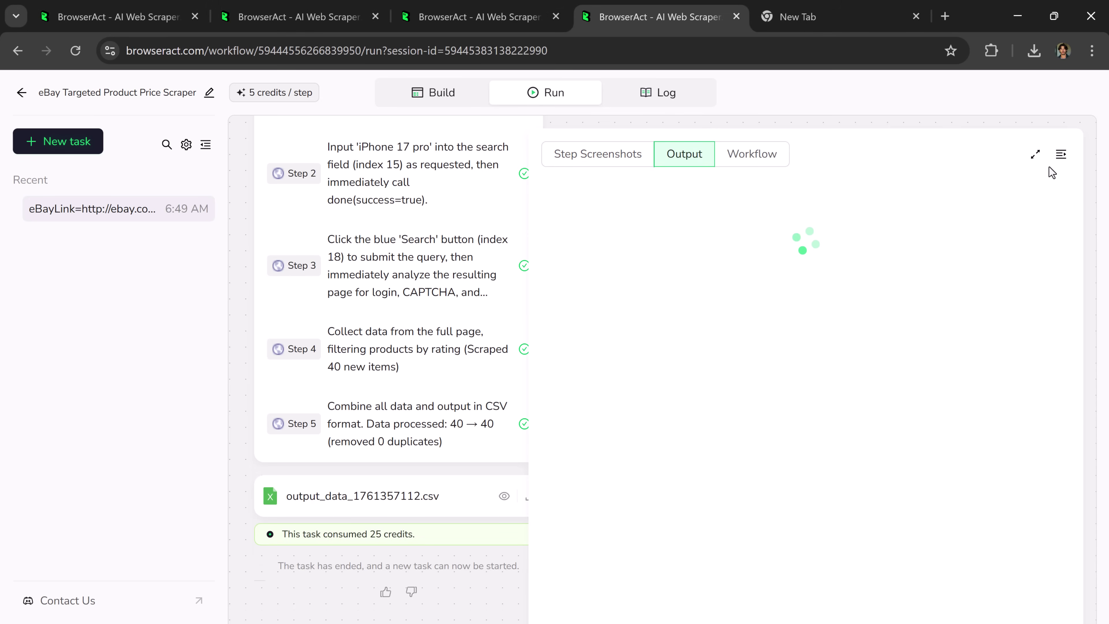
left_click(1036, 154)
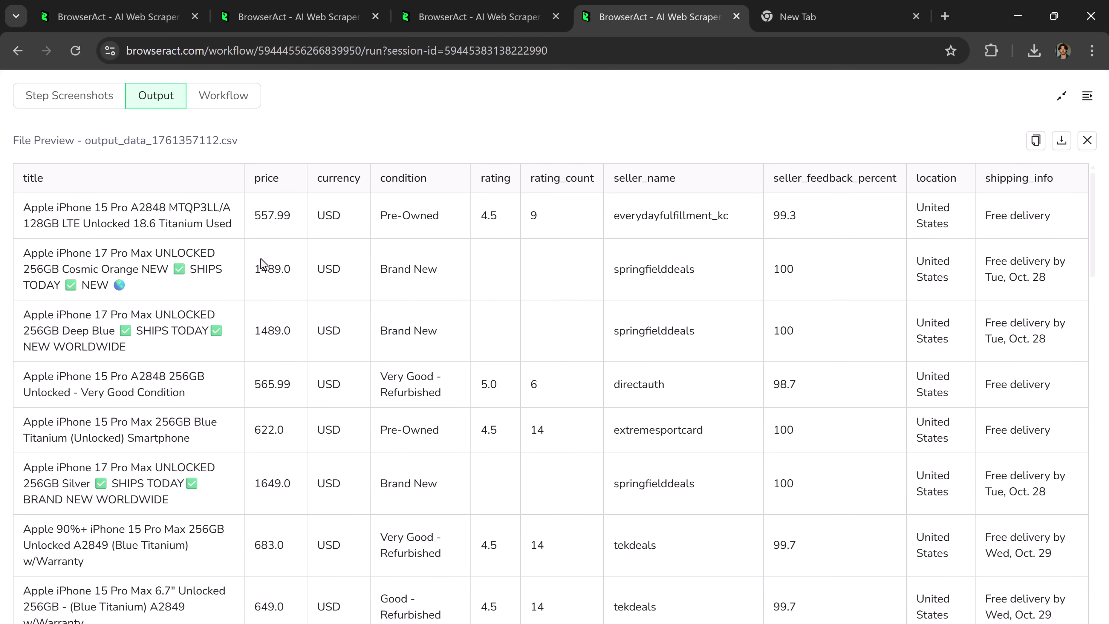
scroll(542, 274, "down", 6)
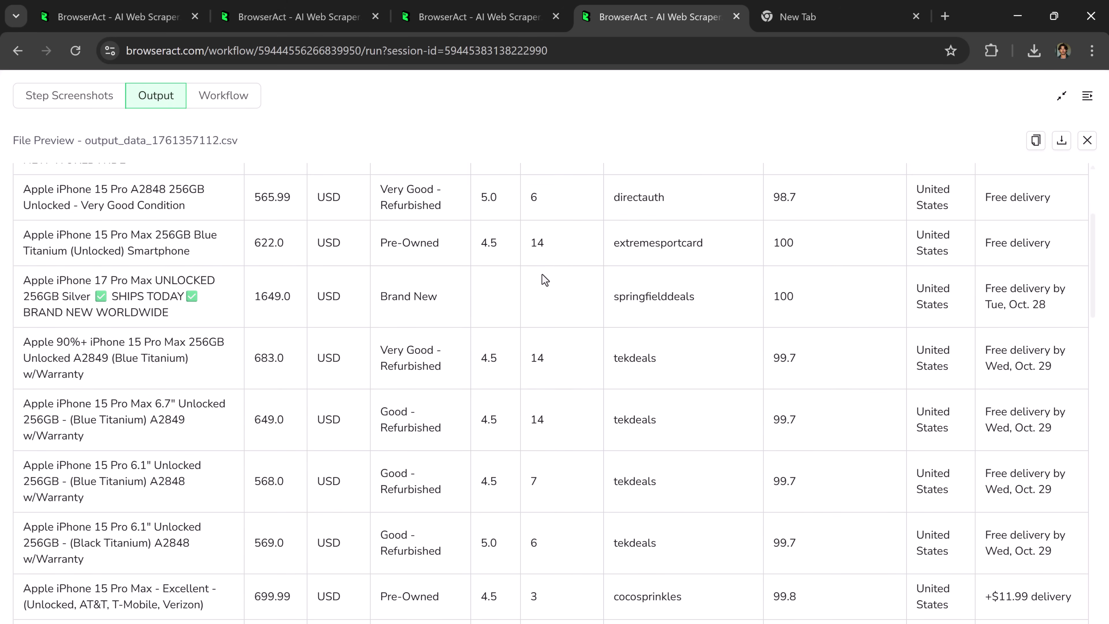
scroll(545, 280, "down", 10)
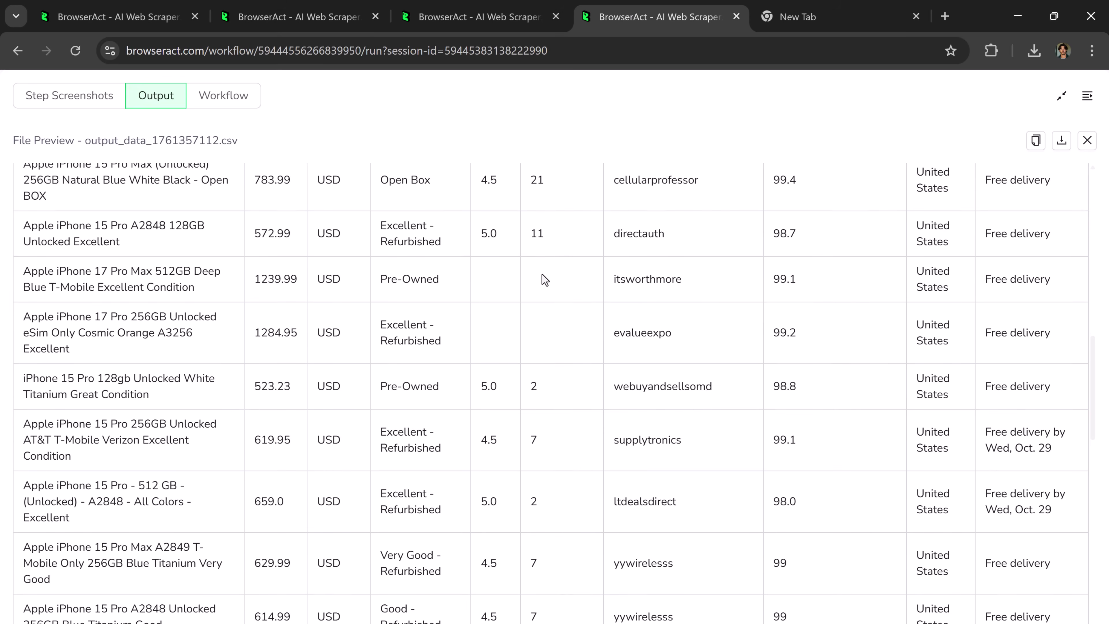
scroll(545, 280, "down", 18)
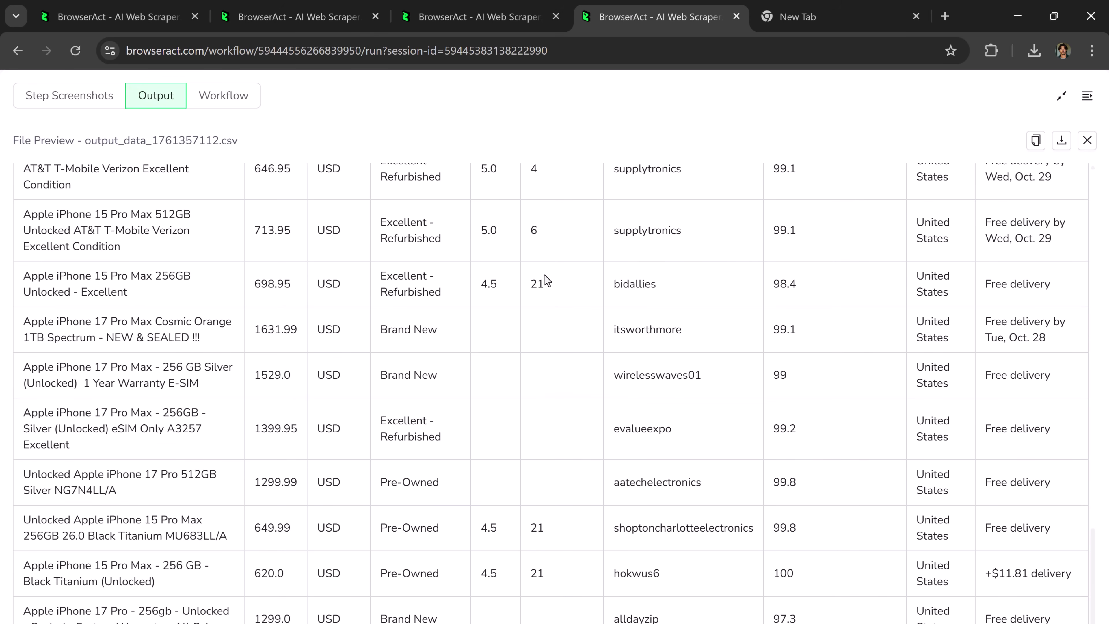
scroll(544, 274, "up", 8)
scroll(548, 280, "up", 15)
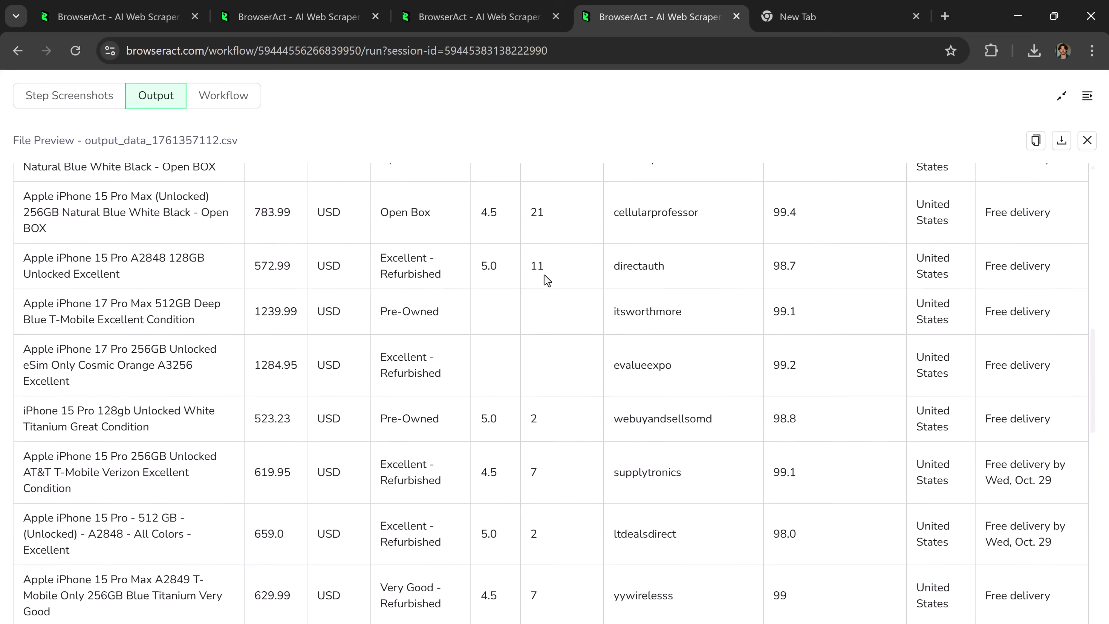
scroll(549, 281, "up", 4)
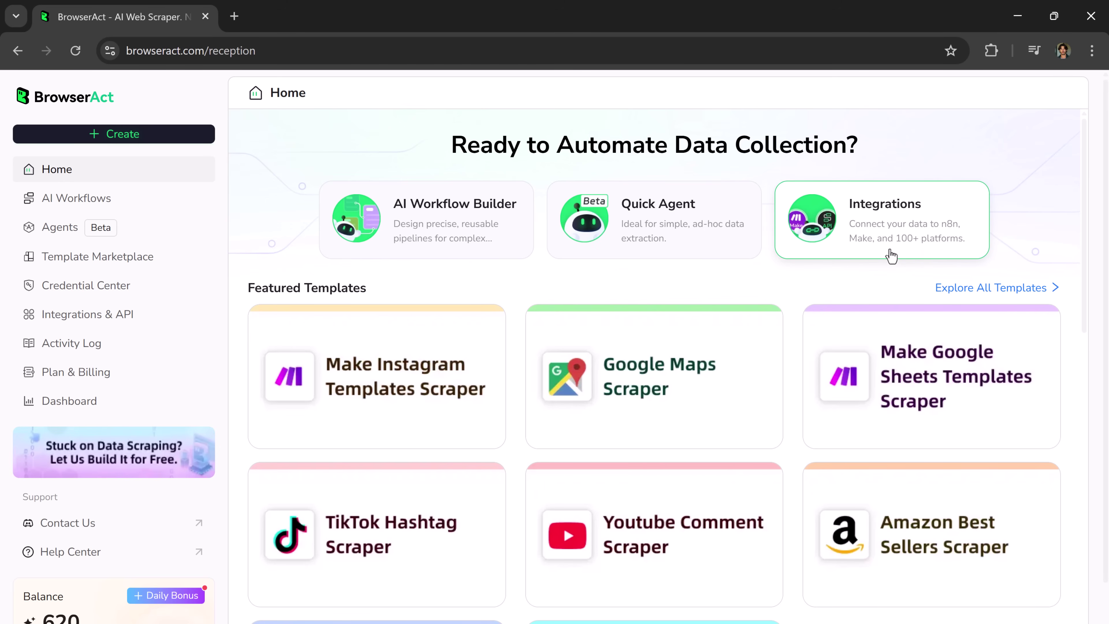
Copy the eBay scraper's workflow ID from AI Workflows, then return to Integrations & API Keys.
scroll(887, 236, "down", 1)
scroll(876, 220, "up", 1)
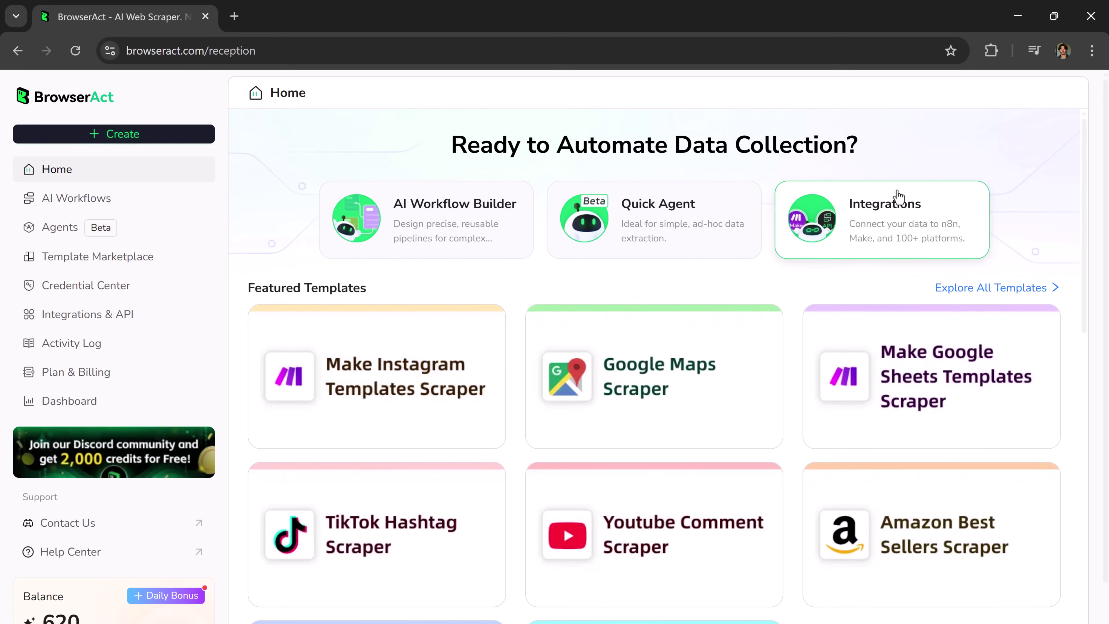
left_click(848, 252)
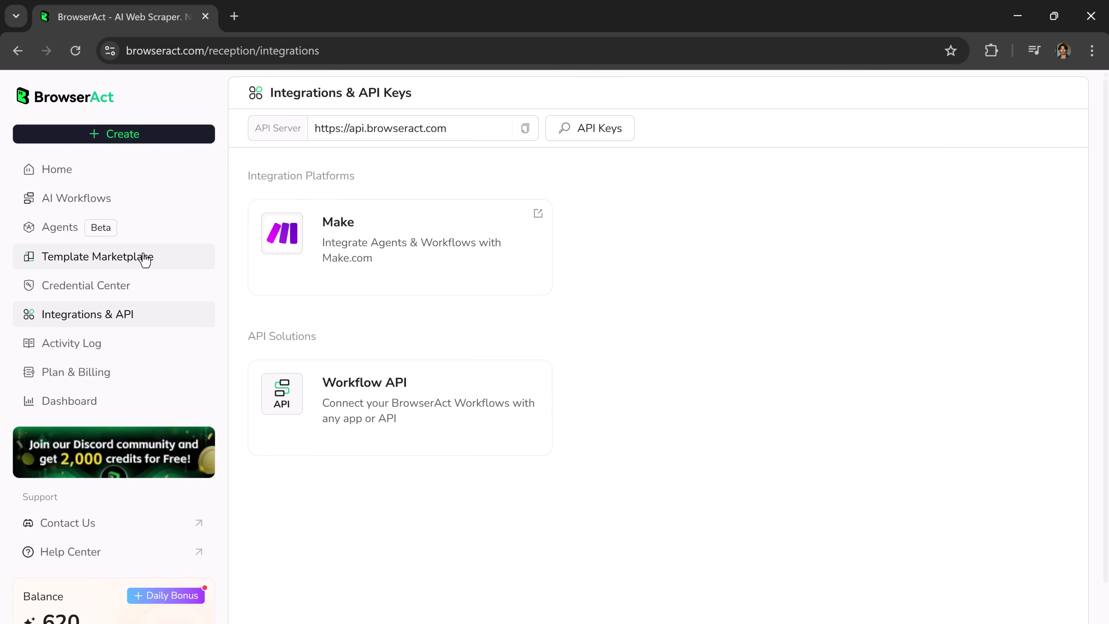
left_click(125, 211)
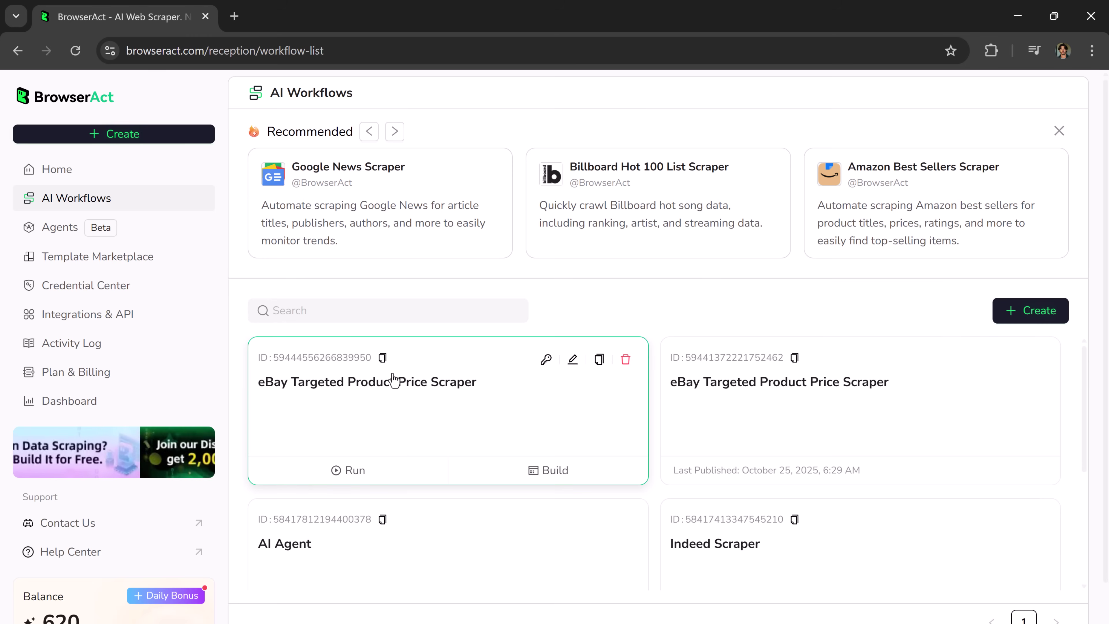
left_click(382, 357)
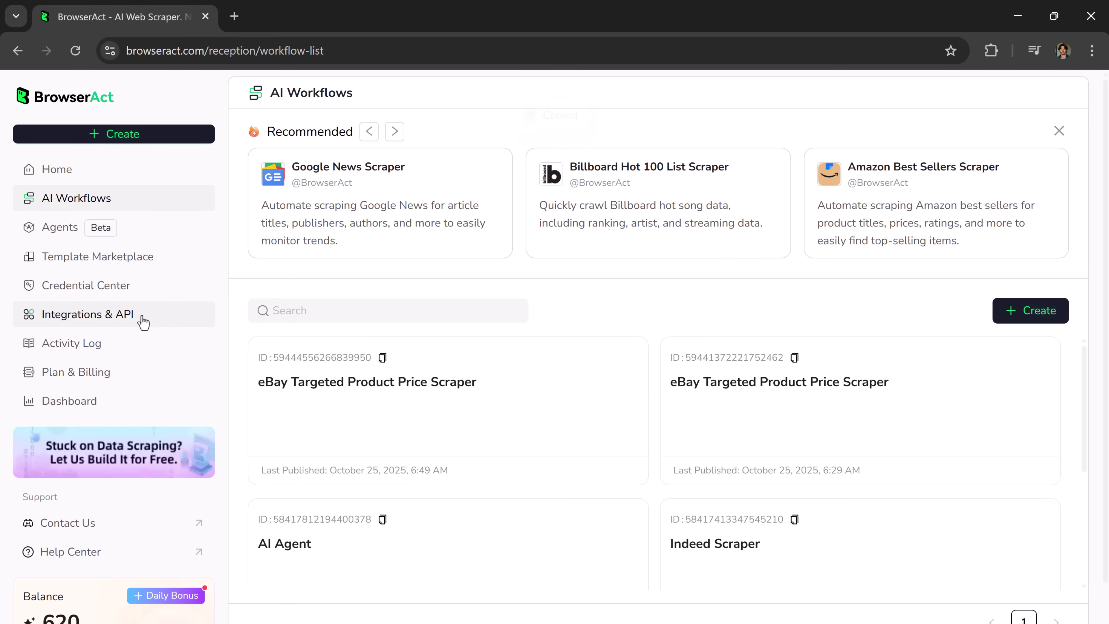
left_click(157, 317)
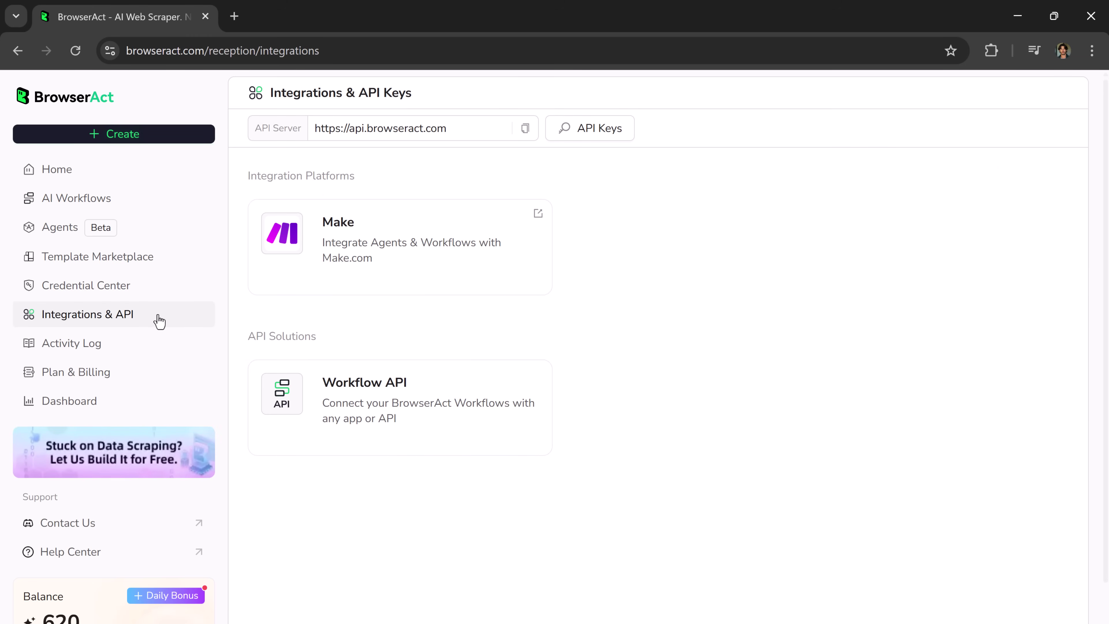
Create and confirm the new API key ba-251029-02, then close the API Keys list.
left_click(594, 138)
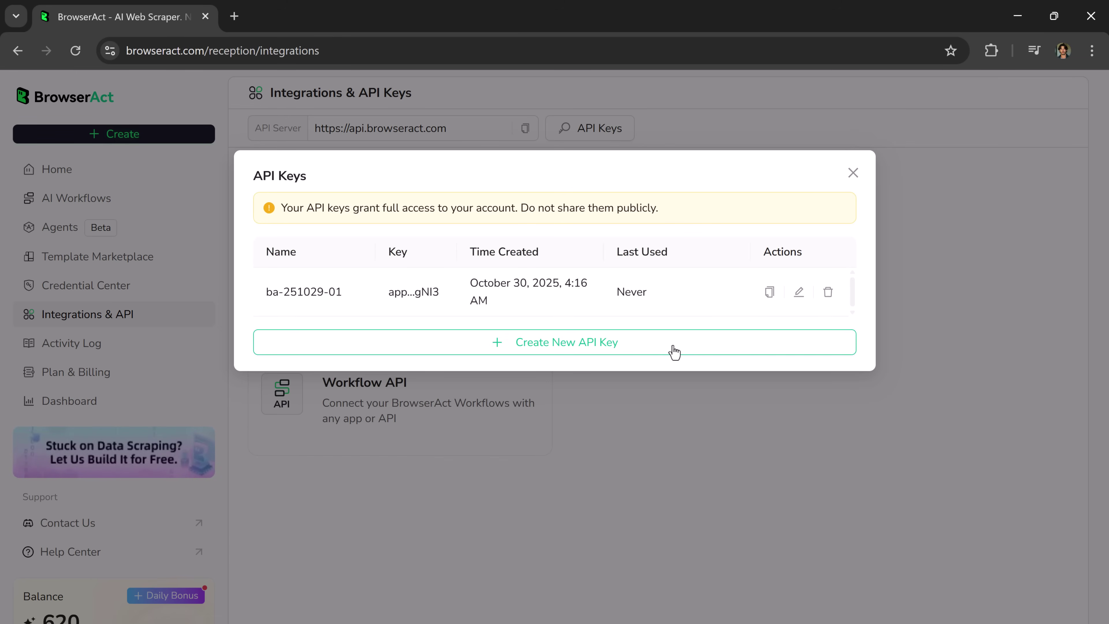
left_click(612, 354)
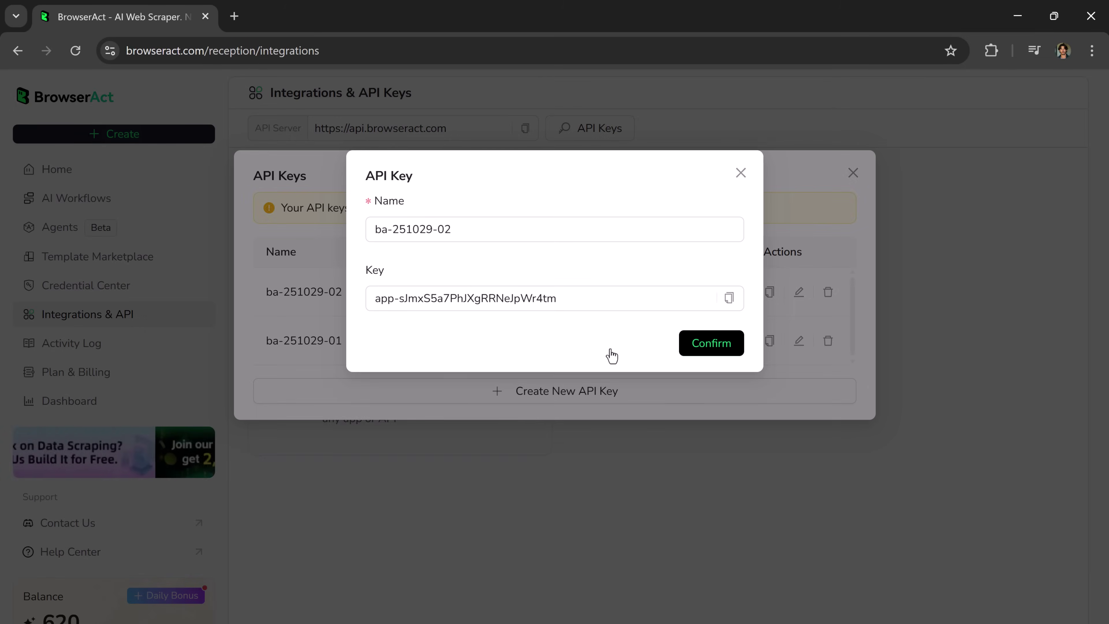
left_click(717, 348)
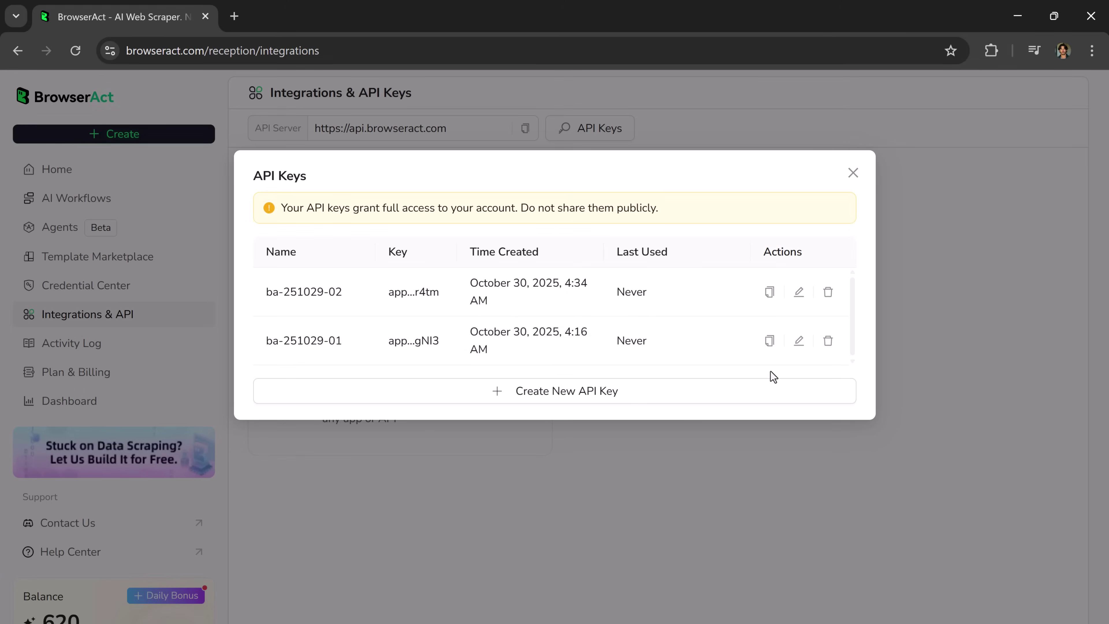
left_click(853, 173)
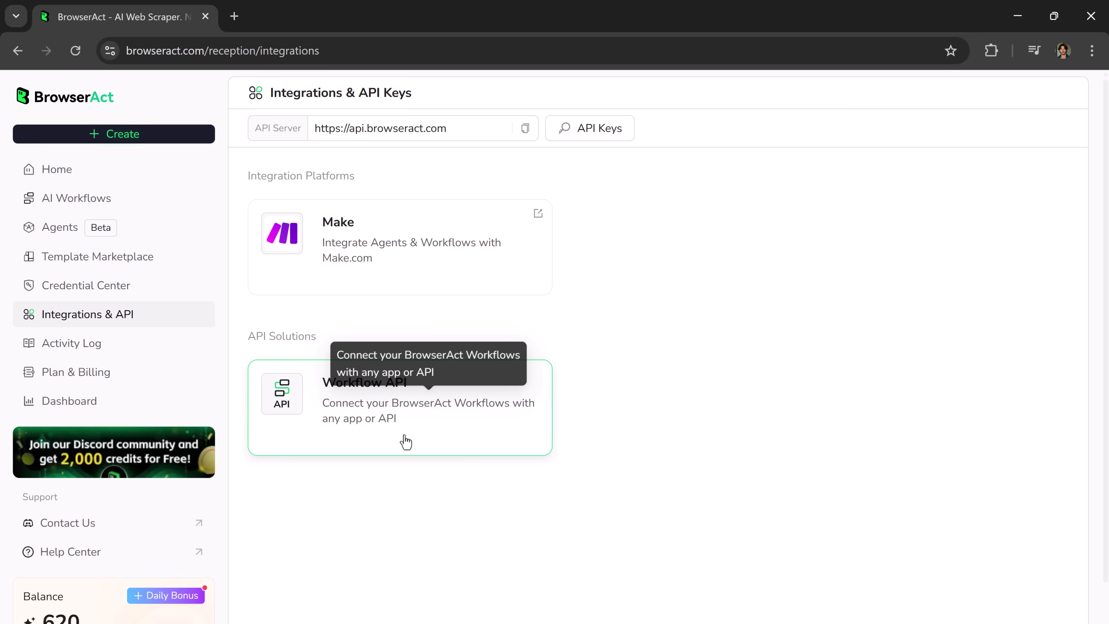
Read the Workflow API docs' Run Task, Stop Task and Get Task sections, then return Home.
left_click(380, 441)
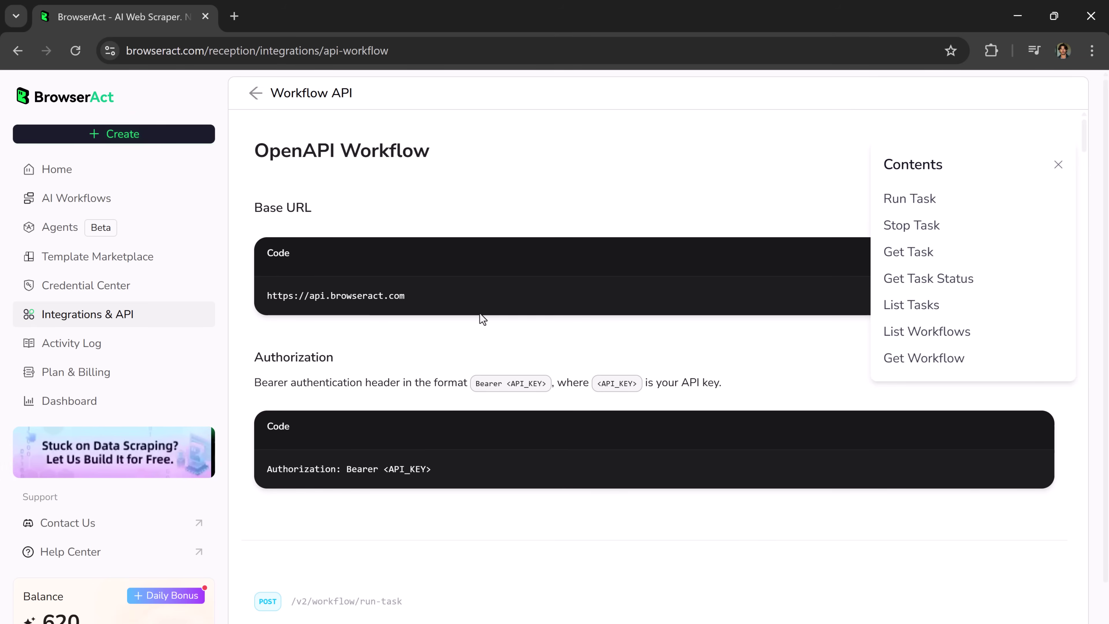
scroll(549, 368, "down", 10)
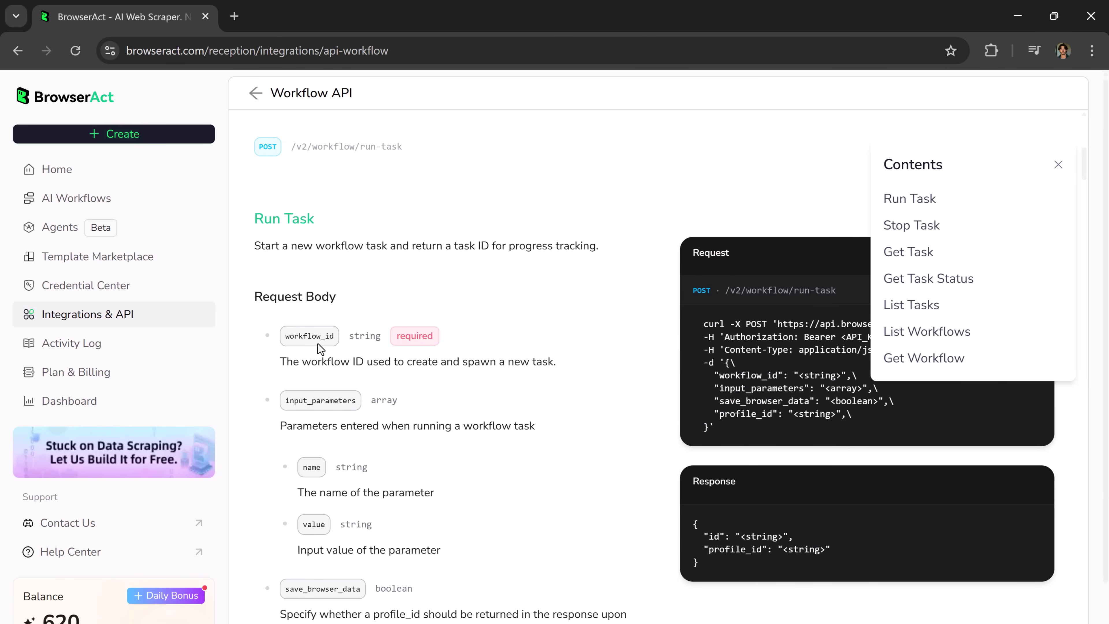
scroll(318, 344, "down", 1)
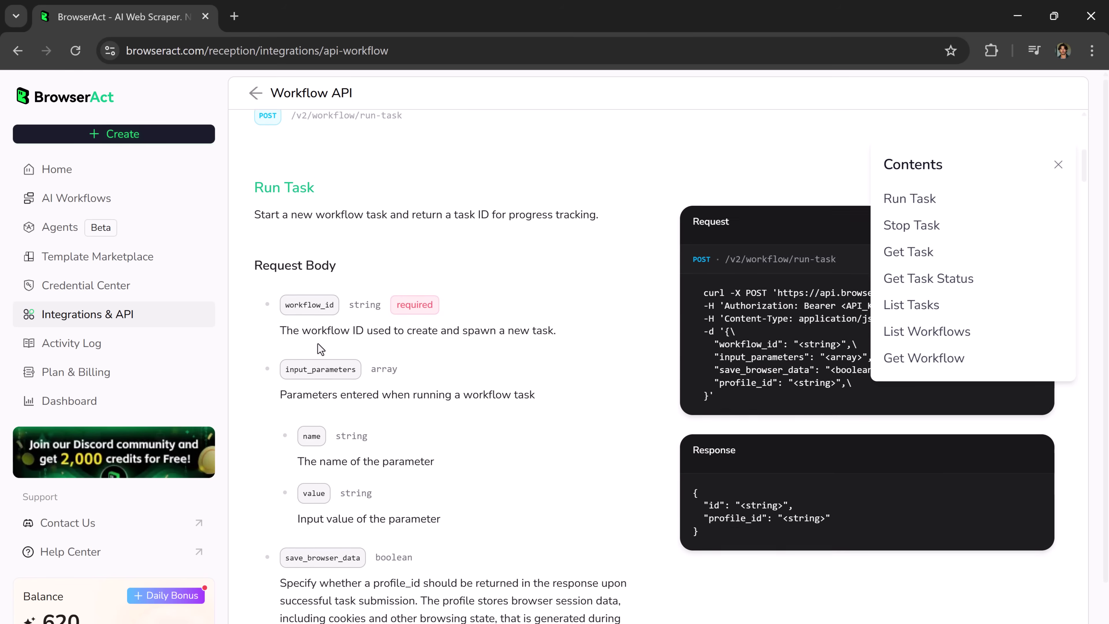
left_click(899, 225)
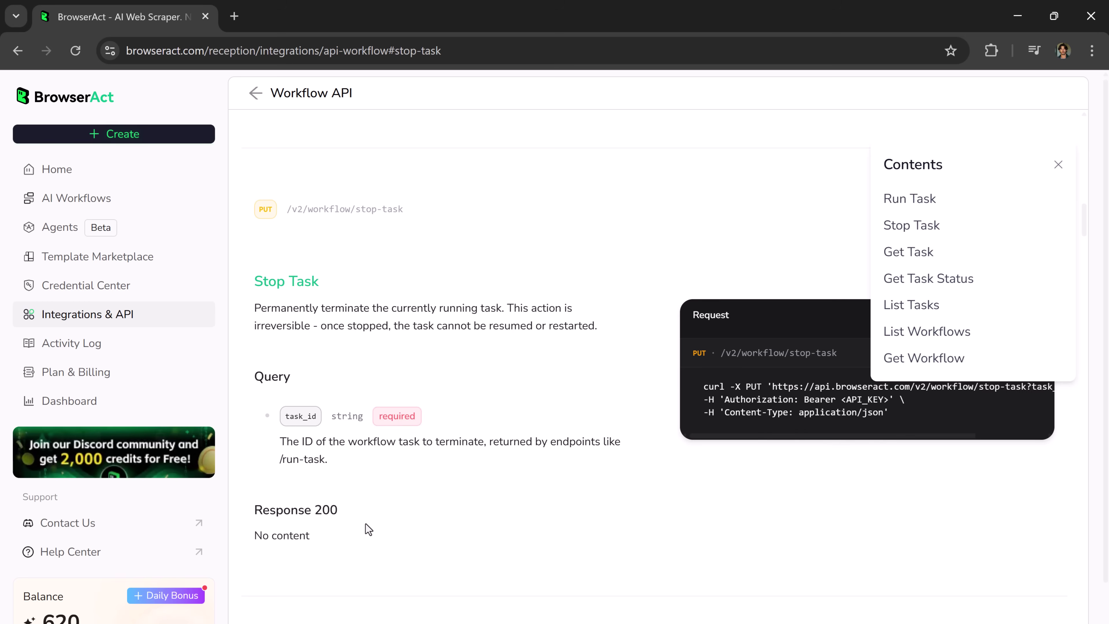
left_click(909, 257)
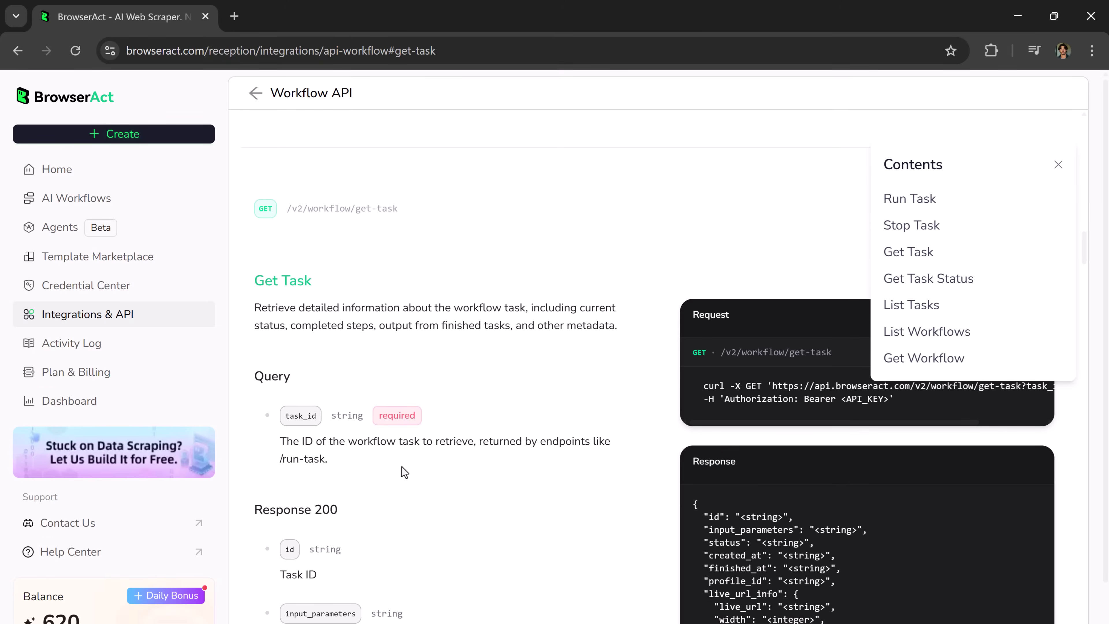
left_click(87, 169)
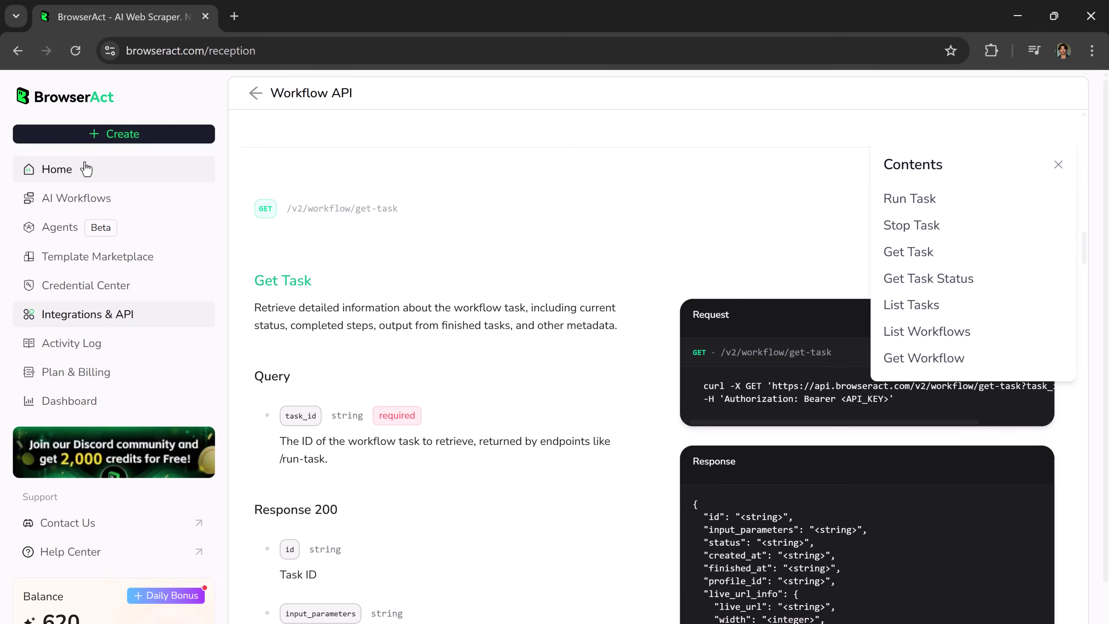